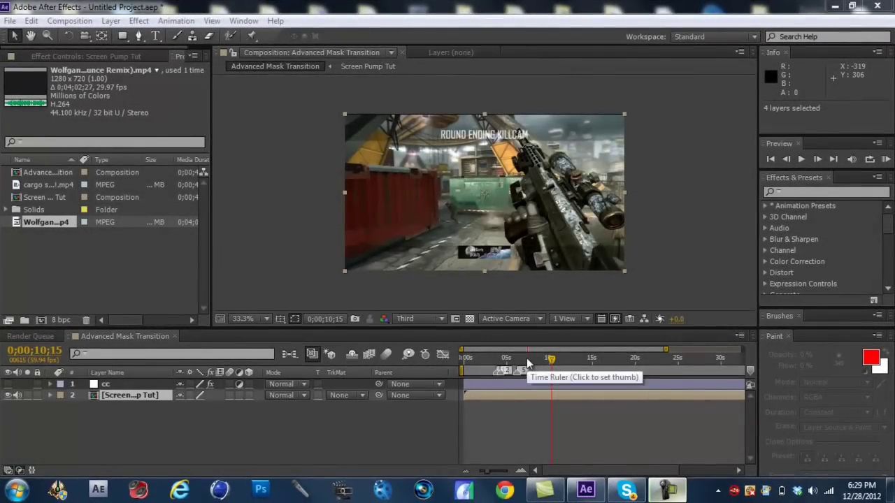
Step: Preview the cc adjustment layer's look on the frame at 0;00;06;53 by making the layer visible
drag(528, 363, 519, 361)
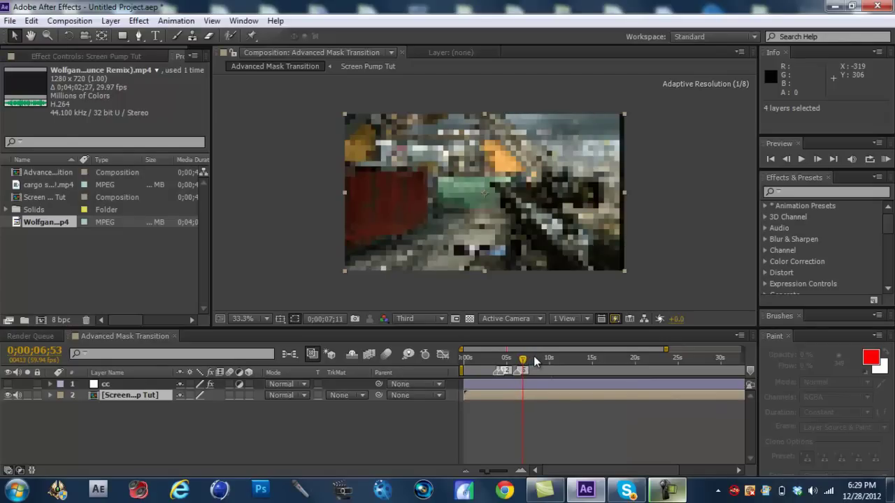
click(518, 357)
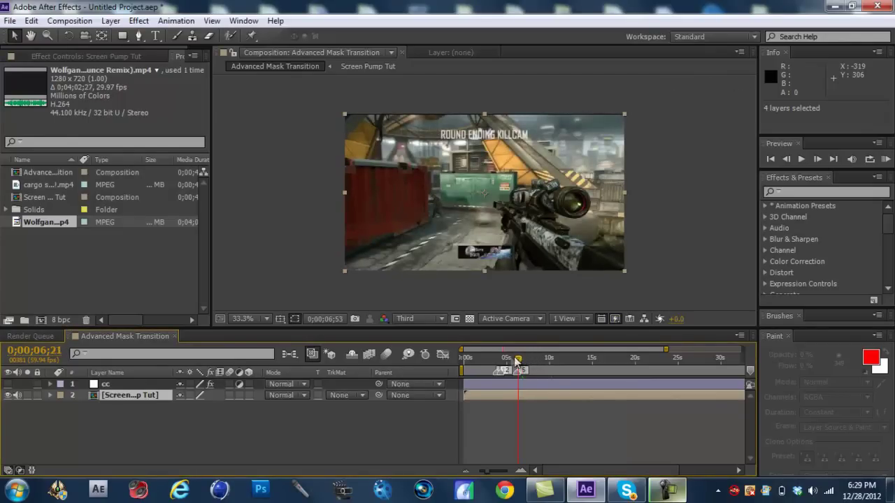
mouse_move(518, 358)
mouse_down()
mouse_move(491, 358)
mouse_move(524, 359)
mouse_up()
click(143, 385)
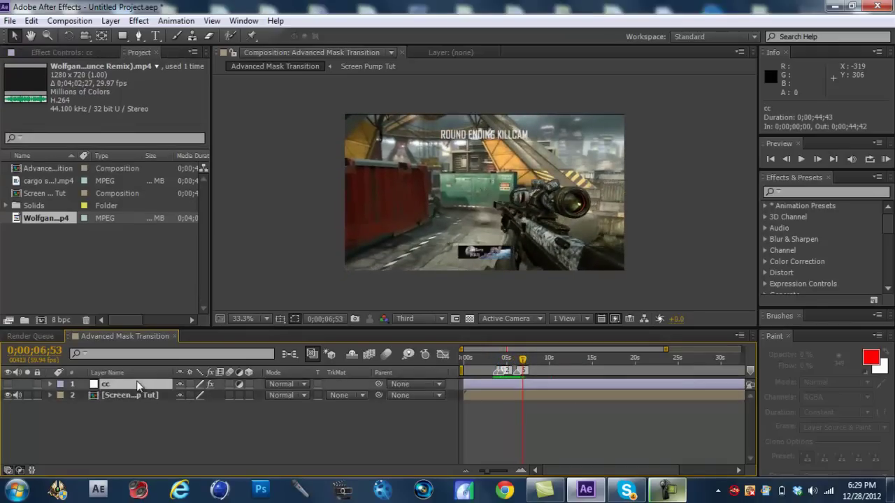
click(8, 385)
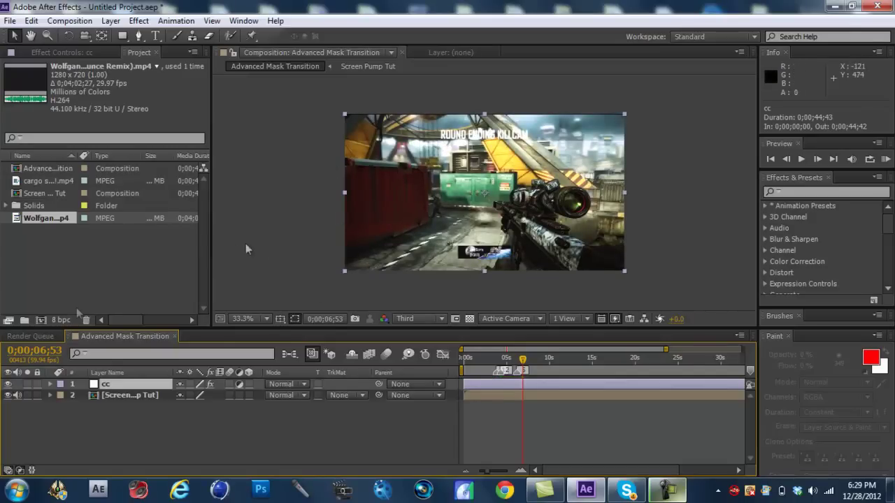
Step: Go to the start of the composition and reveal the audio waveform of the Screen Pump Tut layer
click(160, 396)
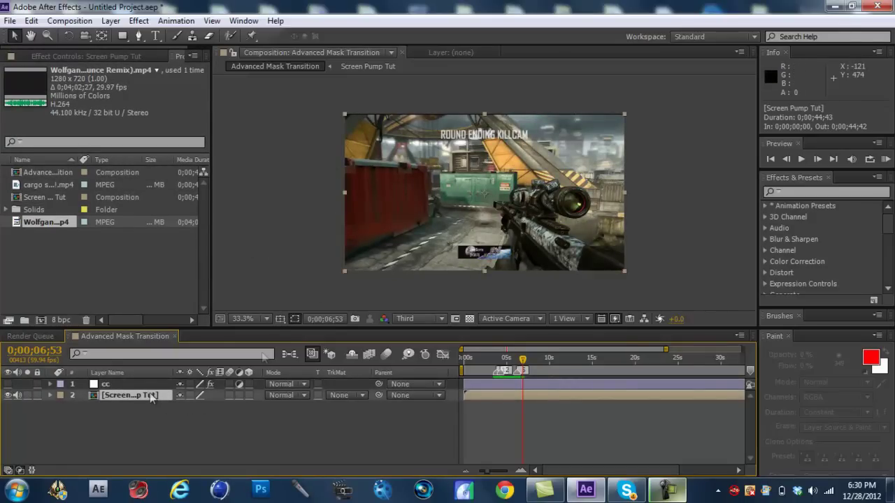
mouse_move(470, 360)
mouse_down()
mouse_move(522, 362)
mouse_move(462, 358)
mouse_up()
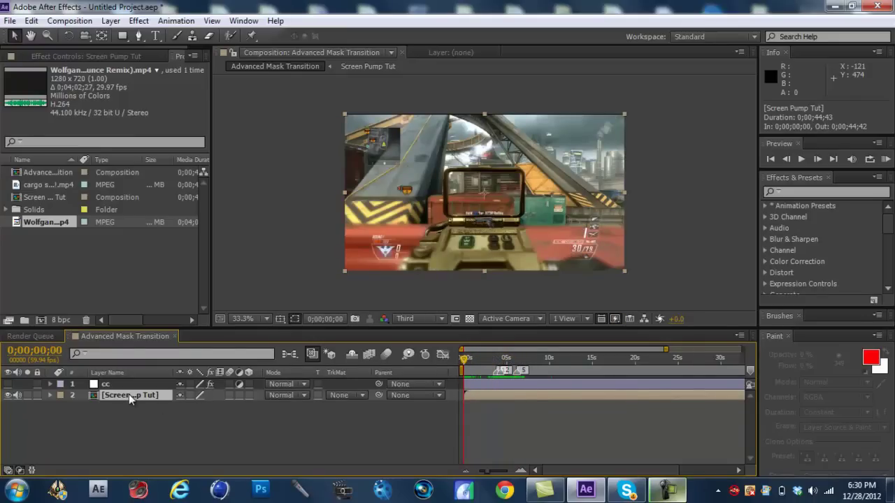
click(48, 395)
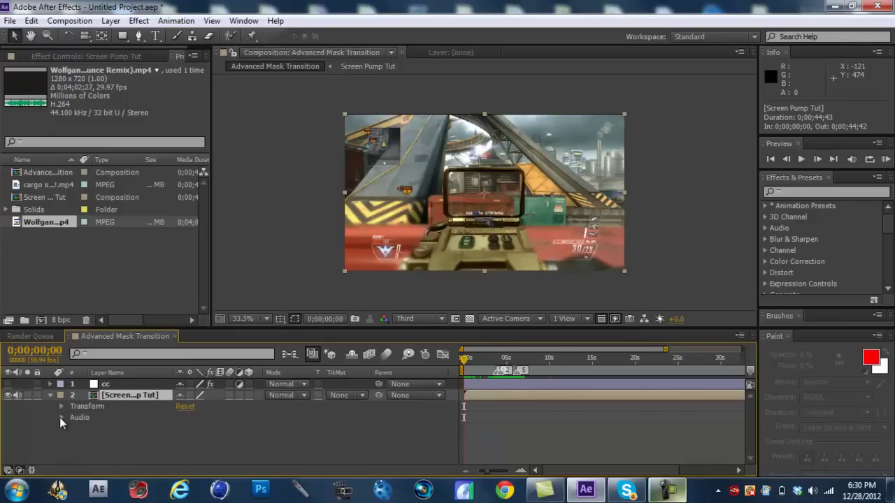
click(61, 419)
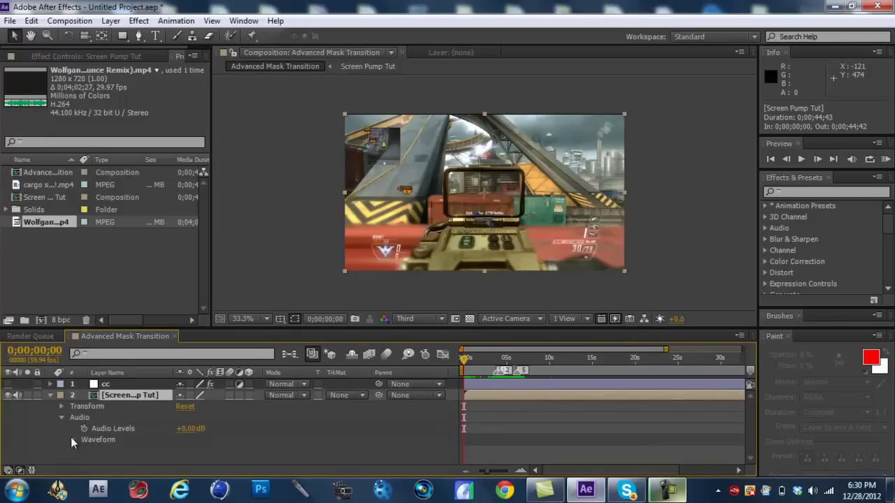
click(72, 439)
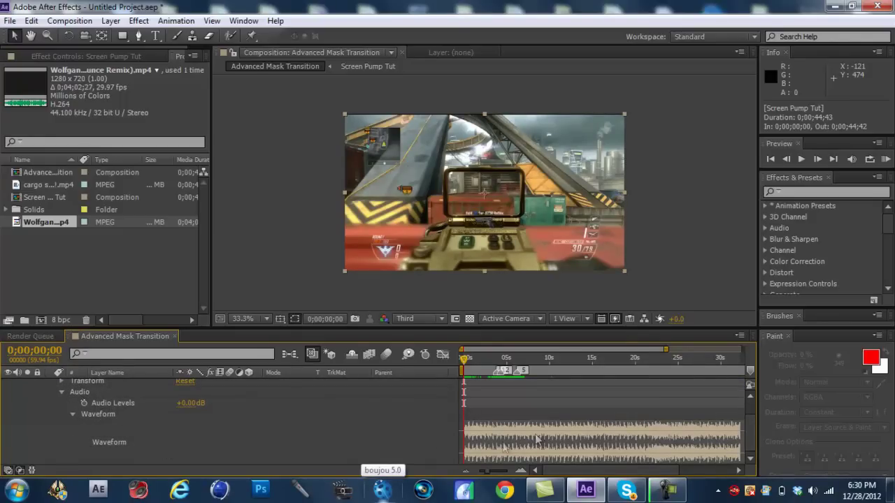
drag(487, 472, 500, 471)
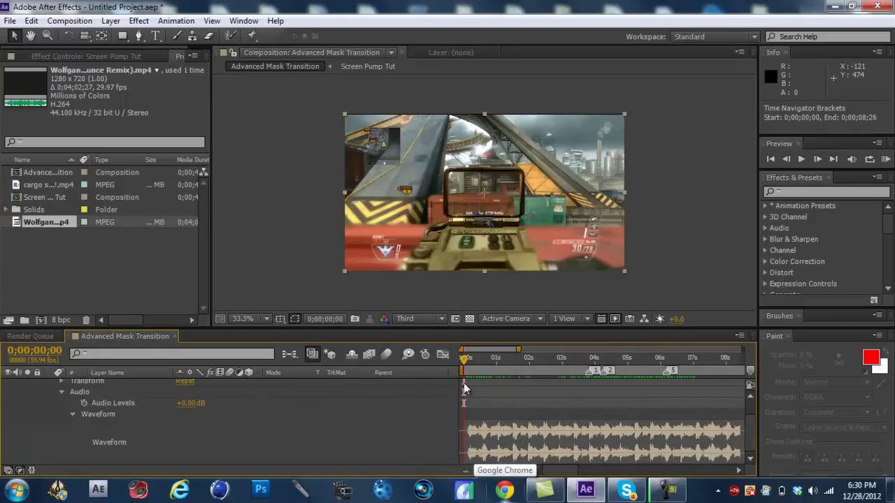
click(401, 439)
drag(499, 471, 500, 475)
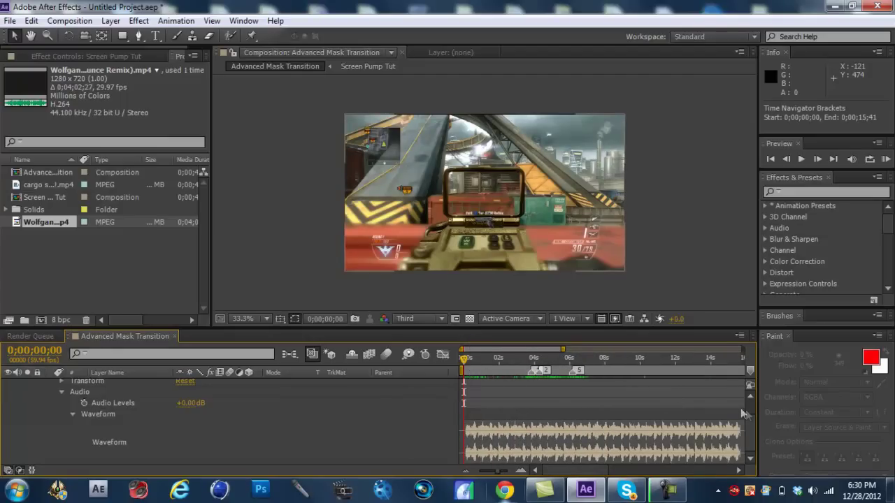
Step: Hide the picture of the Screen Pump Tut layer while keeping its audio on
drag(753, 439, 753, 413)
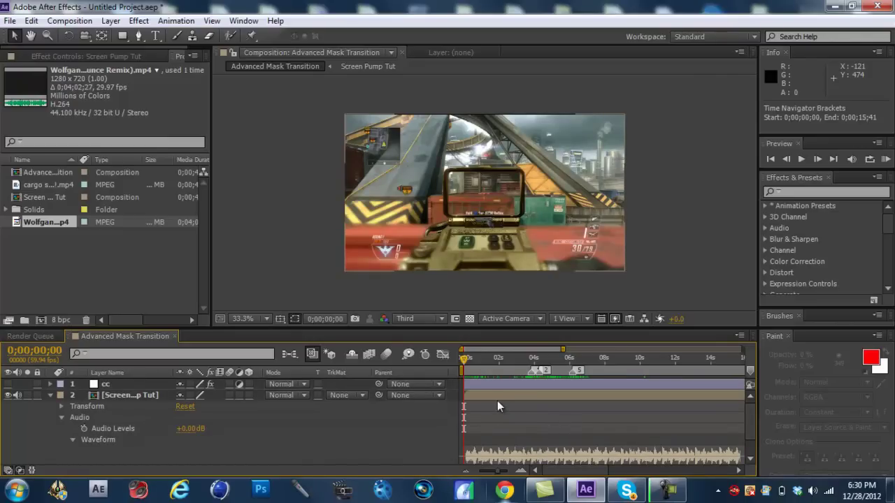
drag(753, 427, 745, 458)
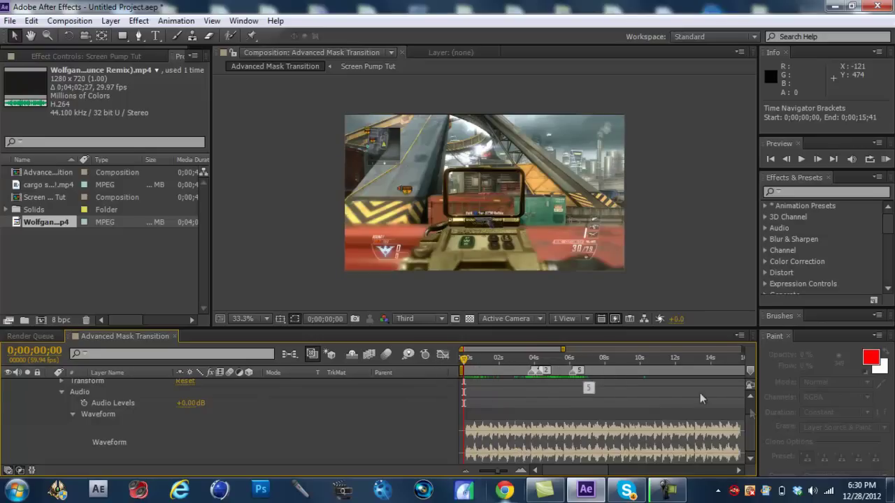
mouse_move(754, 426)
mouse_down()
mouse_move(753, 412)
mouse_move(753, 428)
mouse_up()
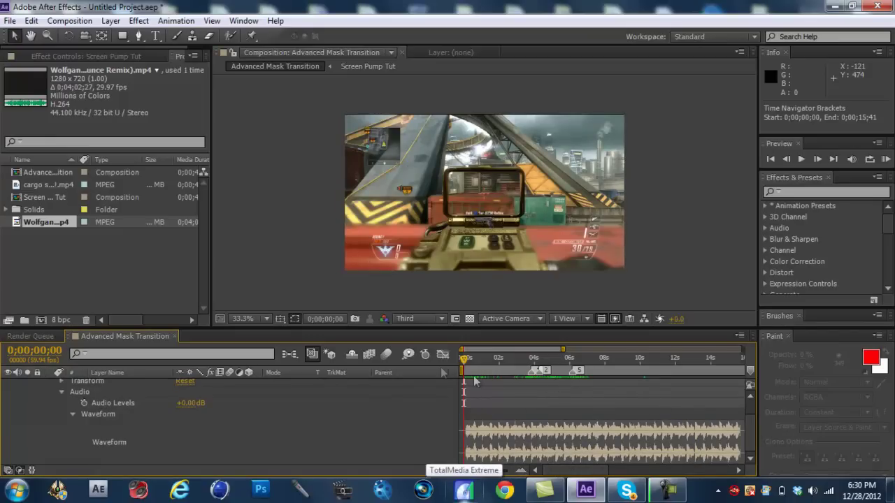
scroll(744, 423, up, 2)
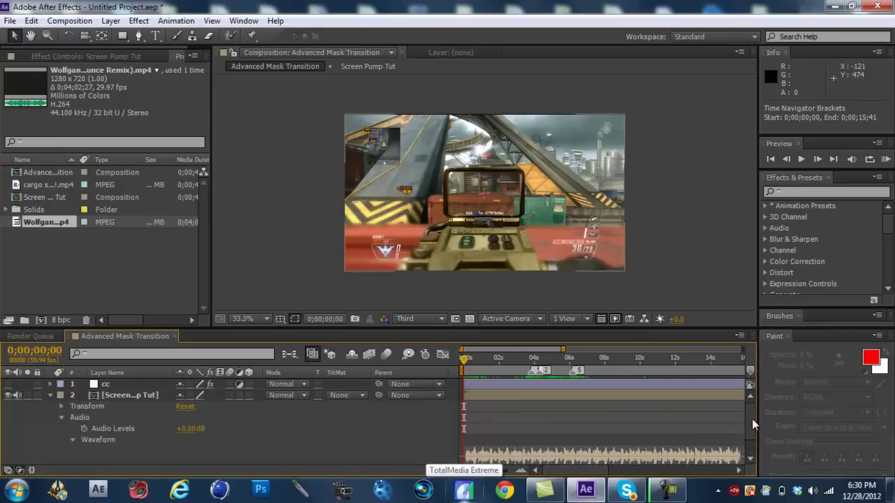
click(7, 396)
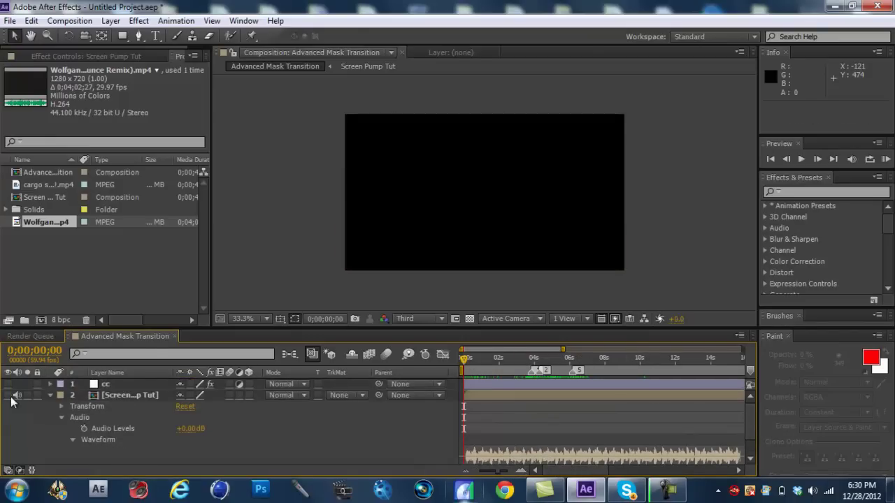
scroll(753, 422, down, 2)
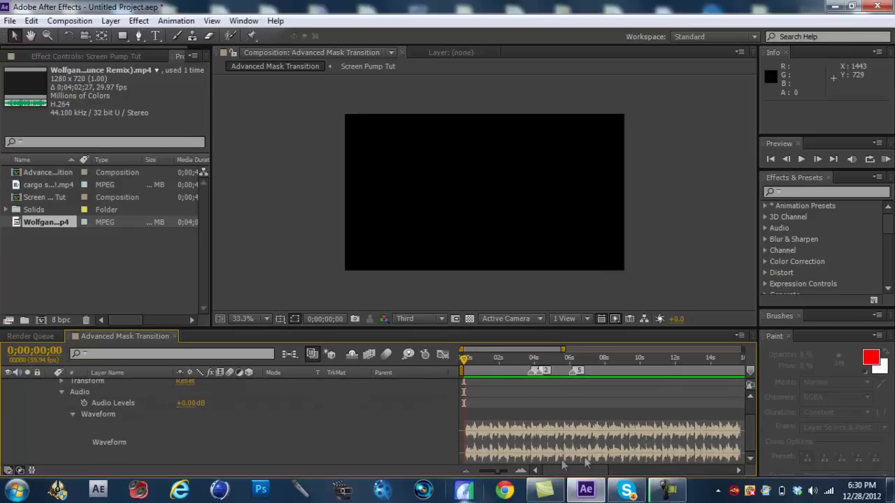
click(500, 473)
drag(505, 472, 503, 471)
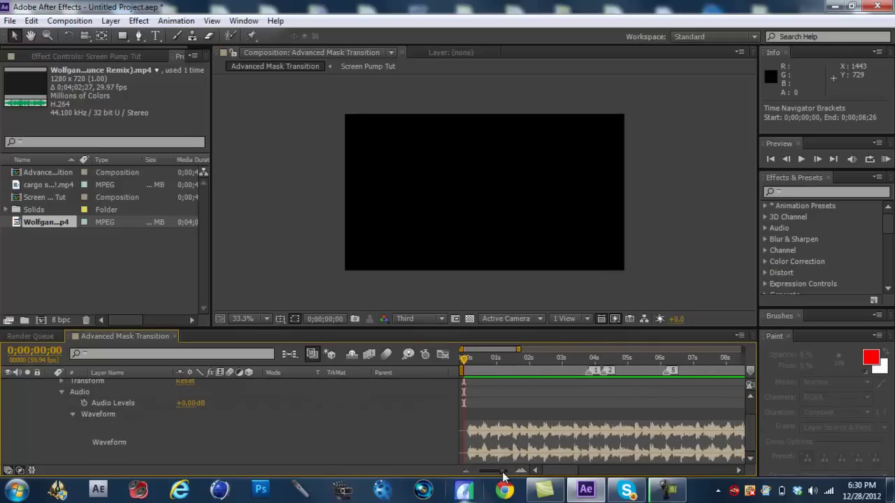
Step: Preview the music from the start and place composition marker 1 on the beat at 0;00;00;34
key(KP_0)
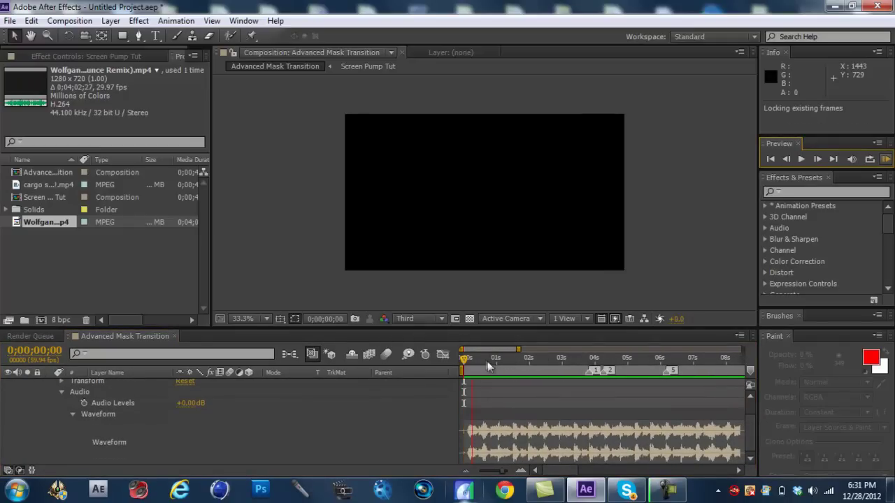
key(space)
click(481, 358)
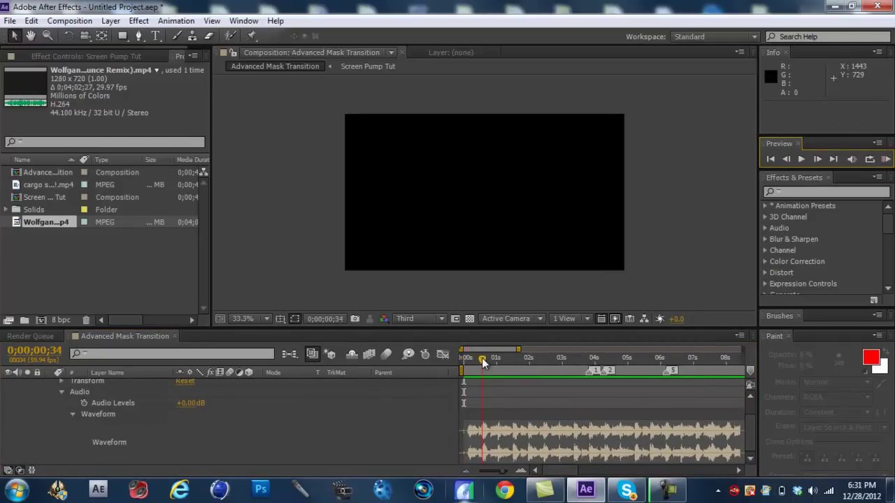
key(shift+1)
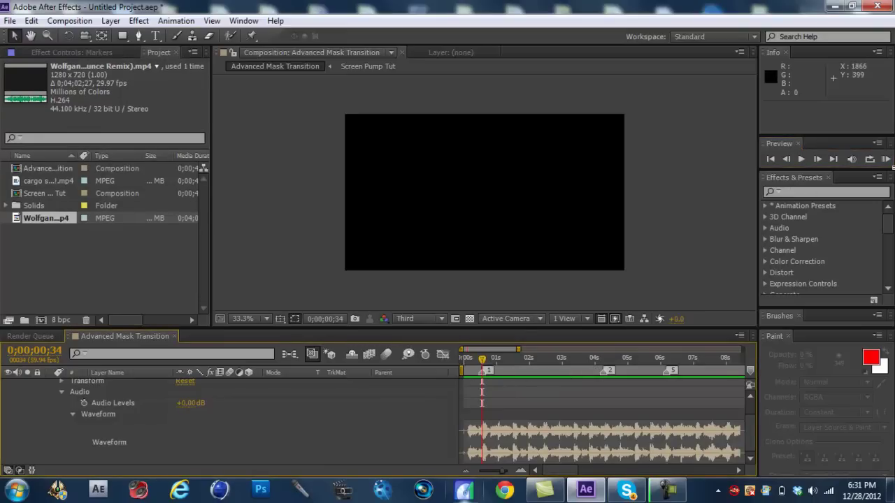
Step: Preview the music again and place composition marker 2 on the next beat at 0;00;01;30
click(886, 159)
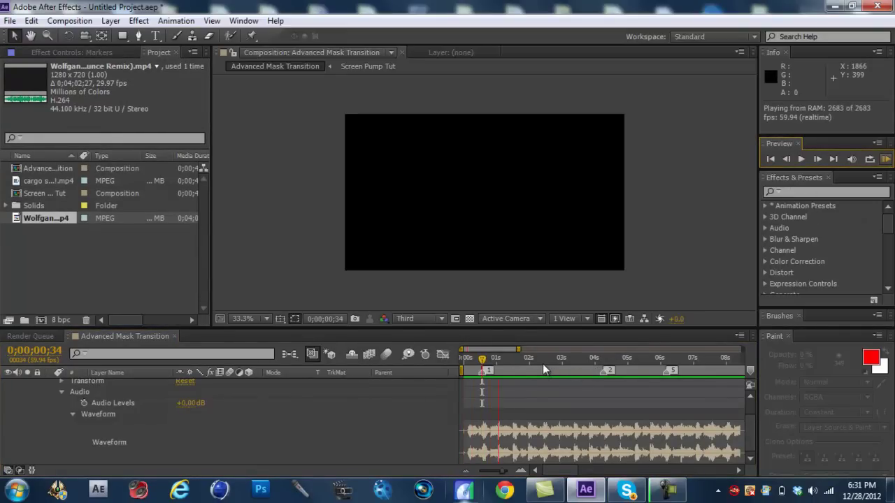
click(513, 358)
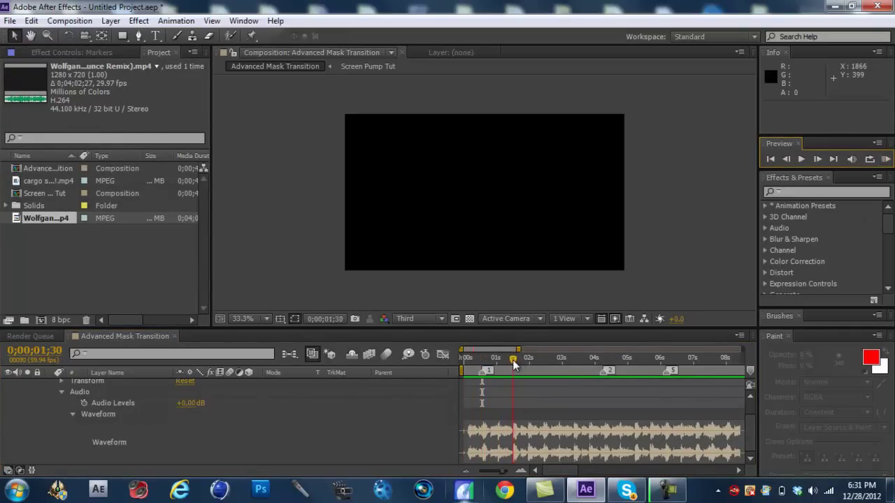
click(513, 361)
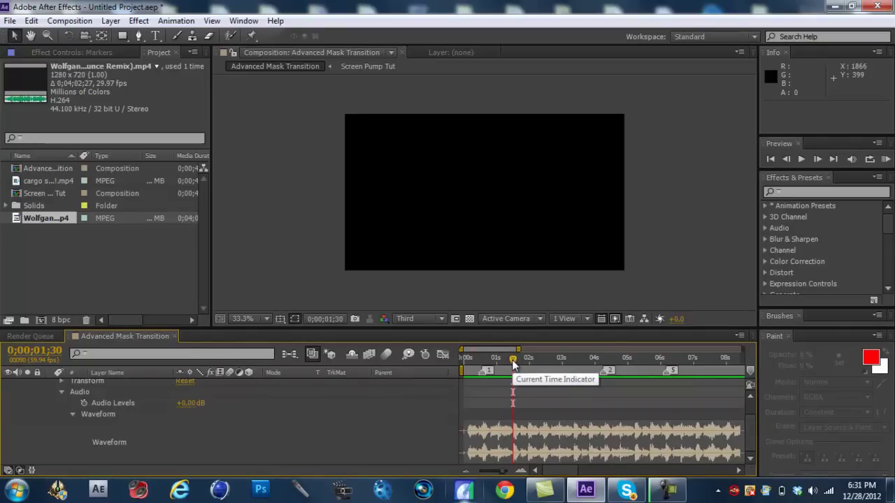
key(shift+2)
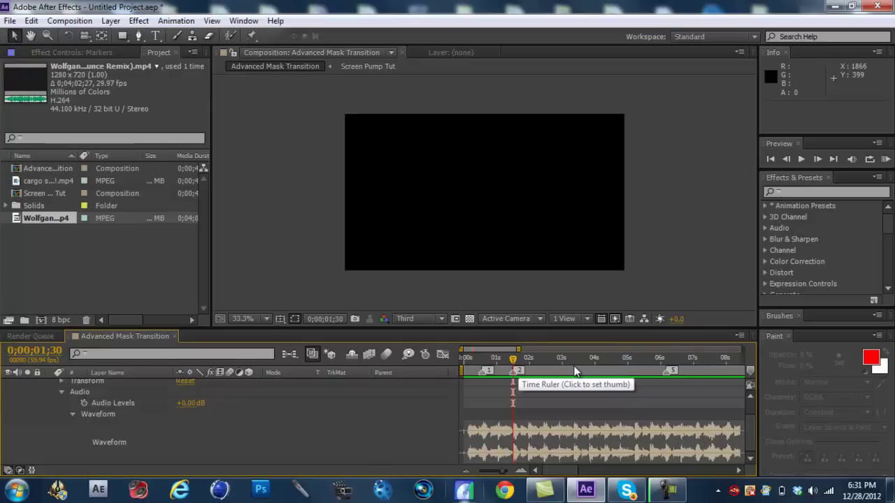
click(885, 159)
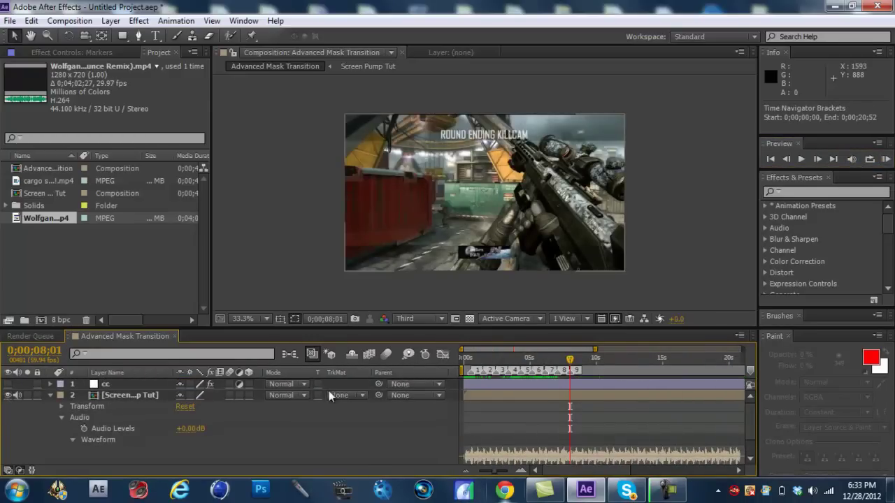
Step: Move the current time to composition marker 1 at 0;00;00;34
drag(491, 476, 519, 470)
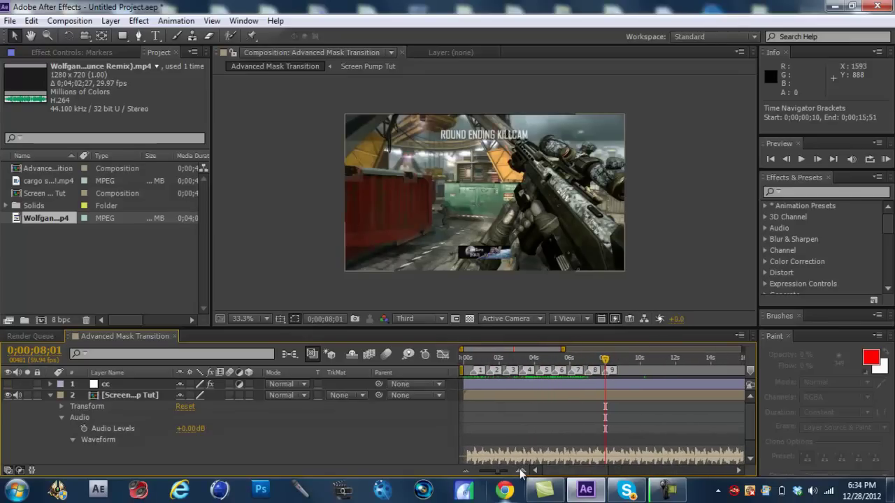
click(474, 356)
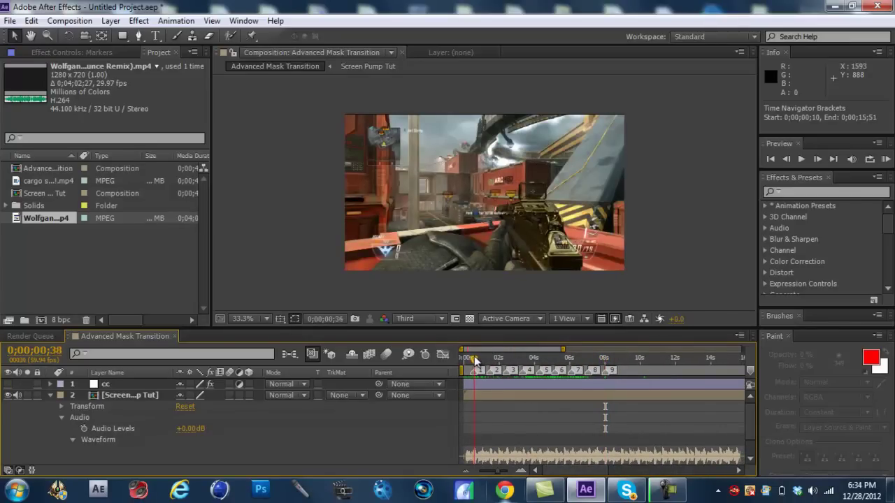
mouse_move(474, 356)
mouse_down()
mouse_move(602, 359)
mouse_move(472, 357)
mouse_up()
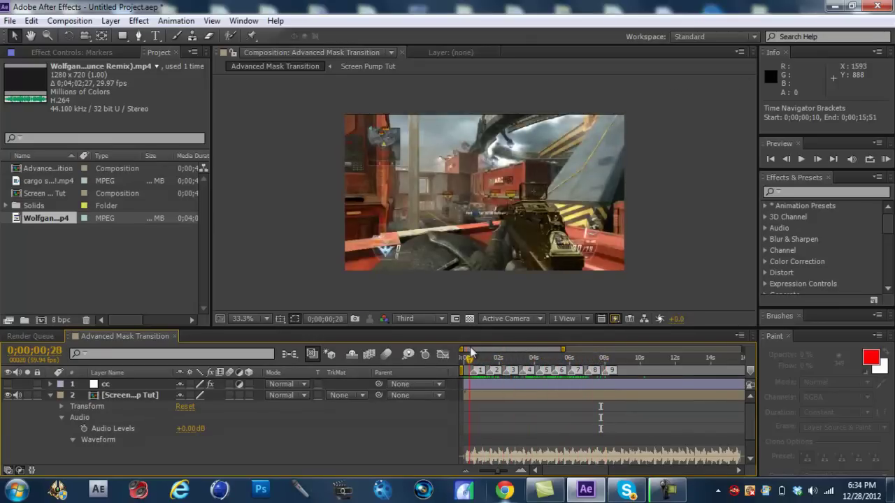
drag(498, 472, 503, 473)
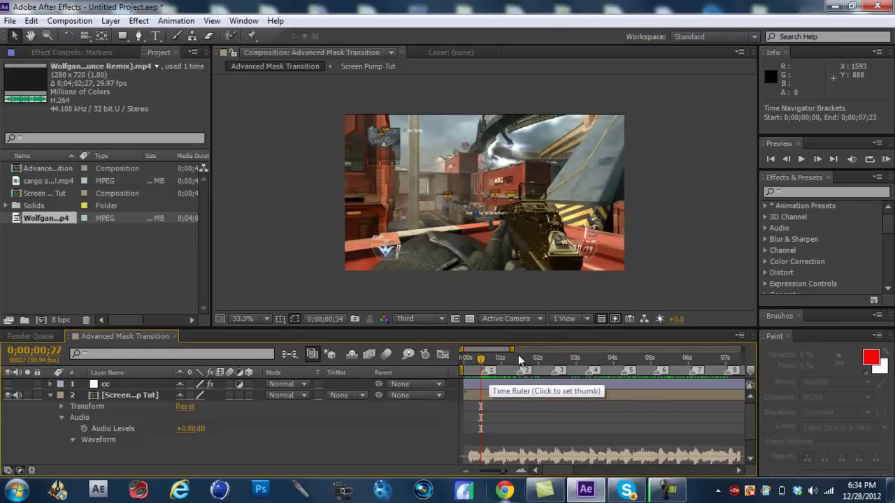
key(1)
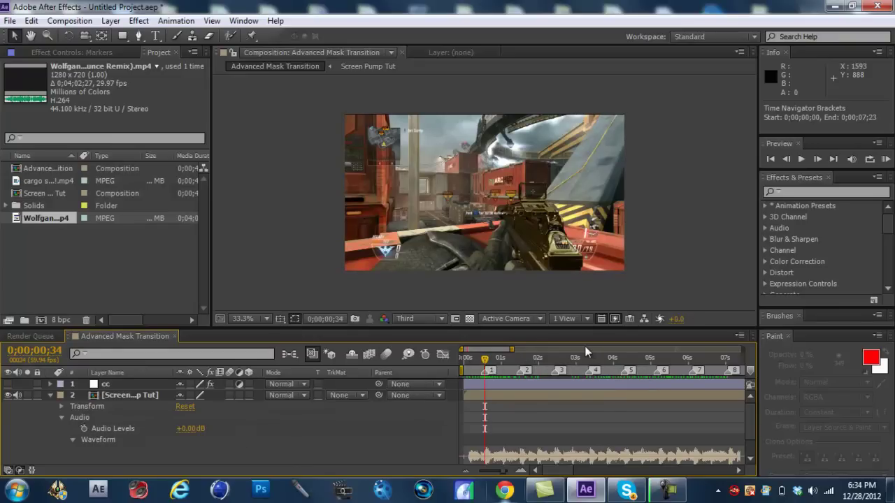
Step: Collapse the Audio group of the Screen Pump Tut layer and reveal its Transform properties
drag(747, 414, 746, 413)
click(62, 416)
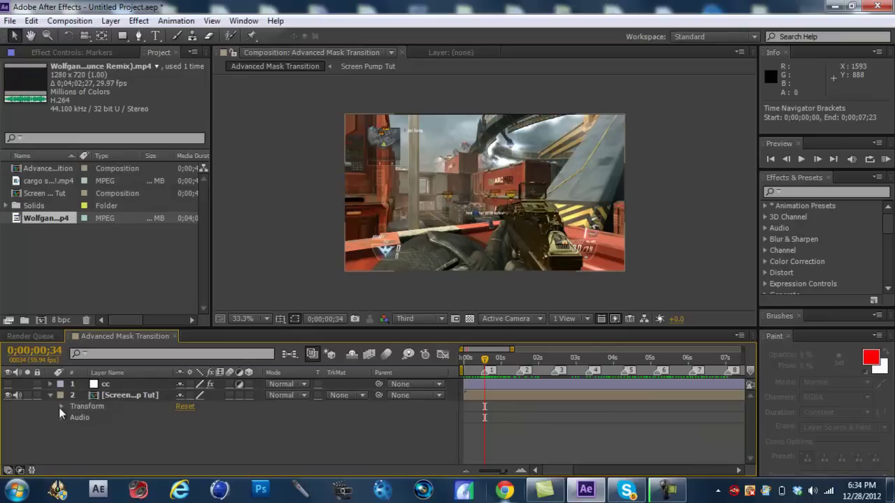
click(50, 396)
click(119, 394)
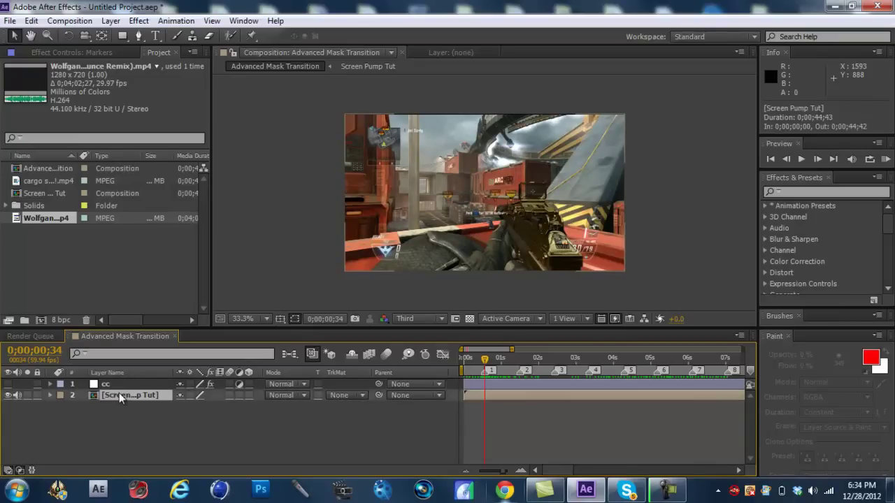
click(51, 396)
click(61, 407)
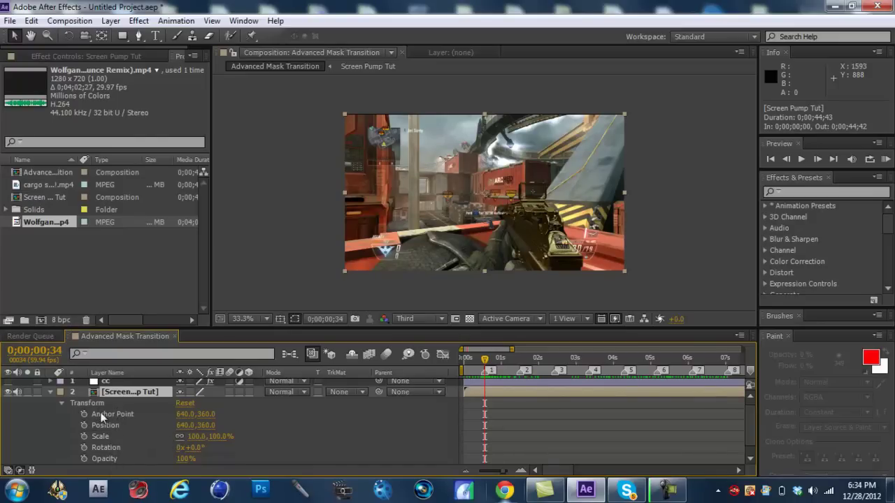
scroll(746, 418, down, 1)
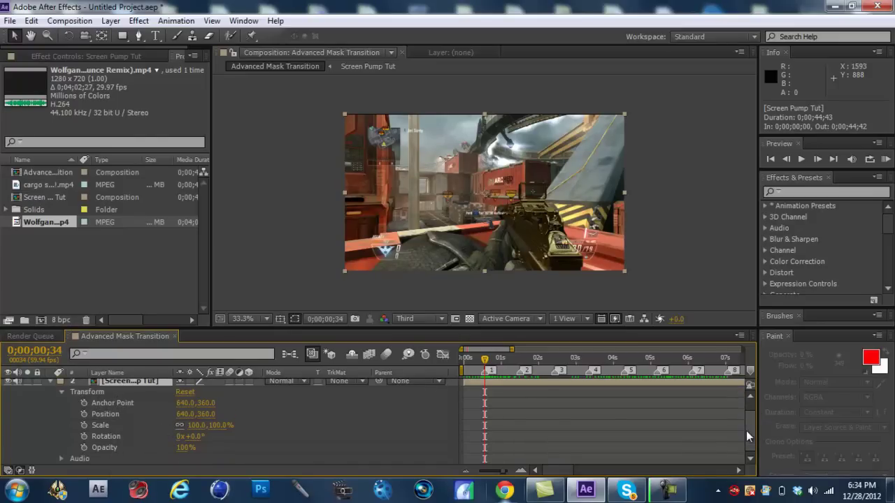
click(110, 426)
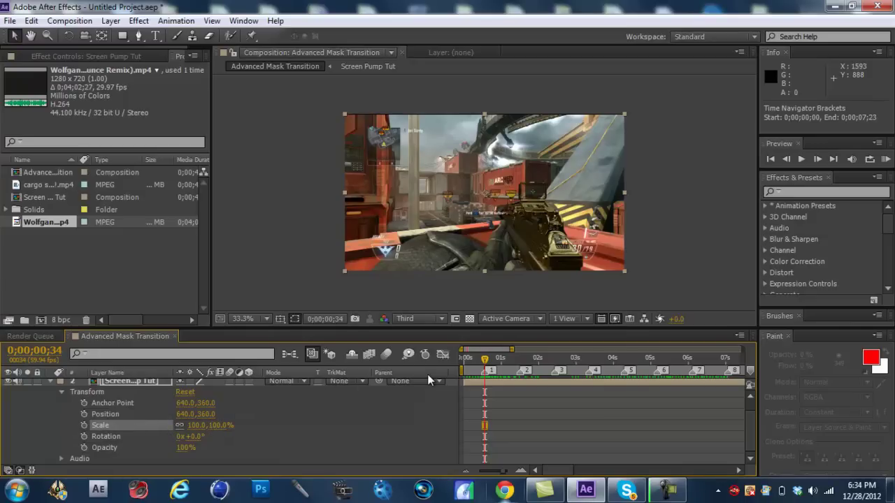
click(83, 425)
key(Page_Down)
click(218, 425)
text(110)
key(Return)
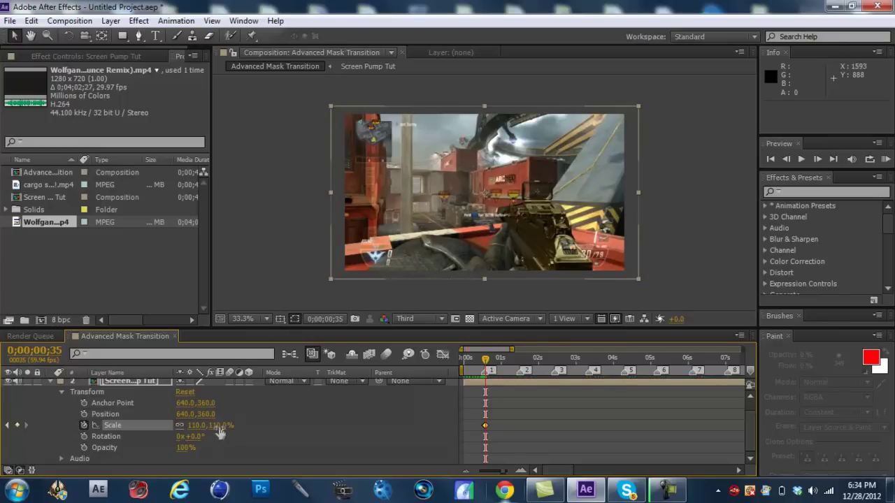
click(218, 426)
text(100)
key(Return)
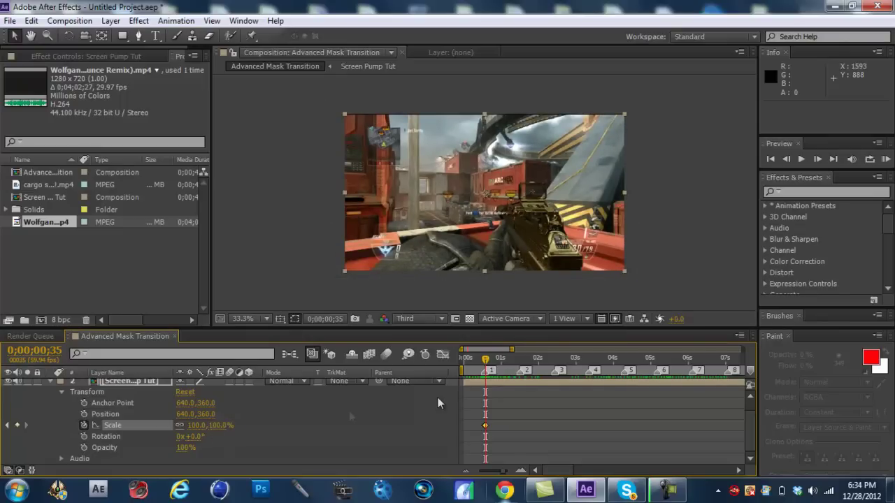
click(485, 425)
click(484, 425)
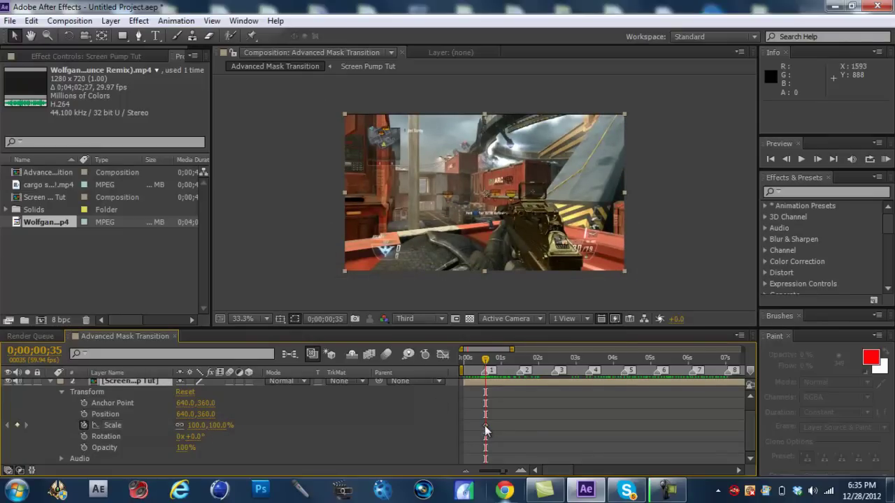
click(485, 426)
key(Delete)
key(Page_Up)
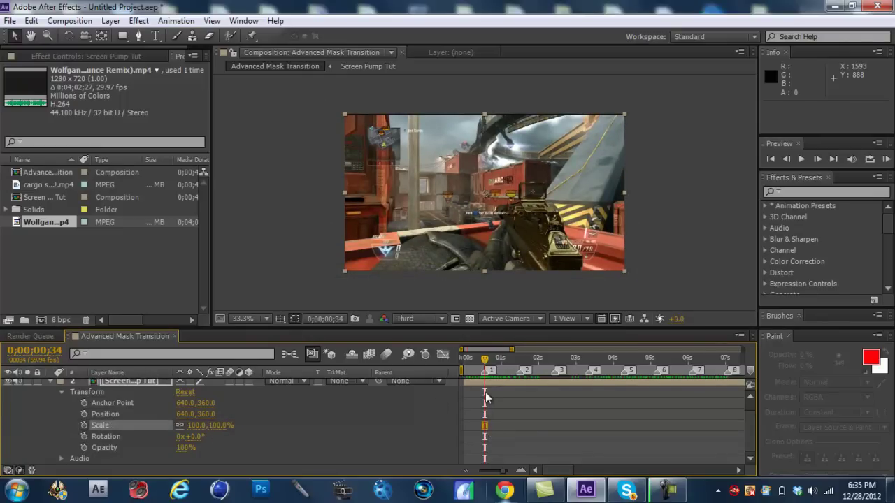
Step: Keyframe the Screen Pump Tut layer's Scale at 100% at 0;00;00;33 and at 115% one frame further at 0;00;00;34
click(56, 350)
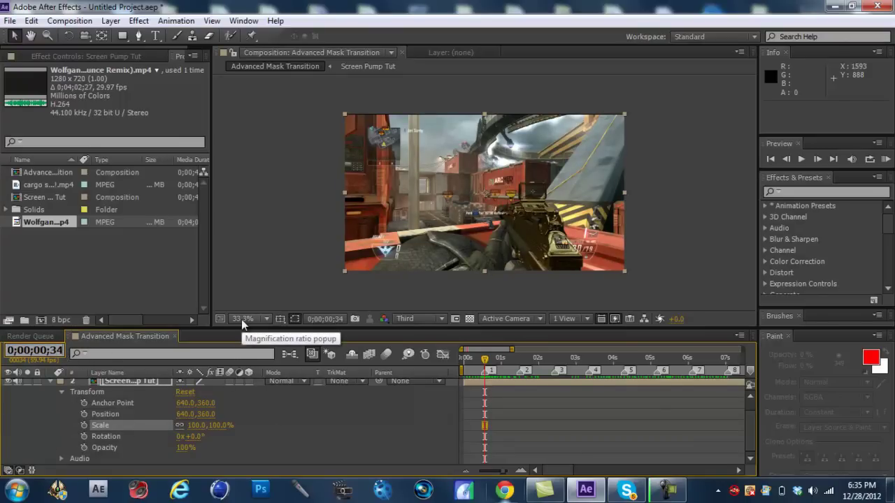
click(53, 349)
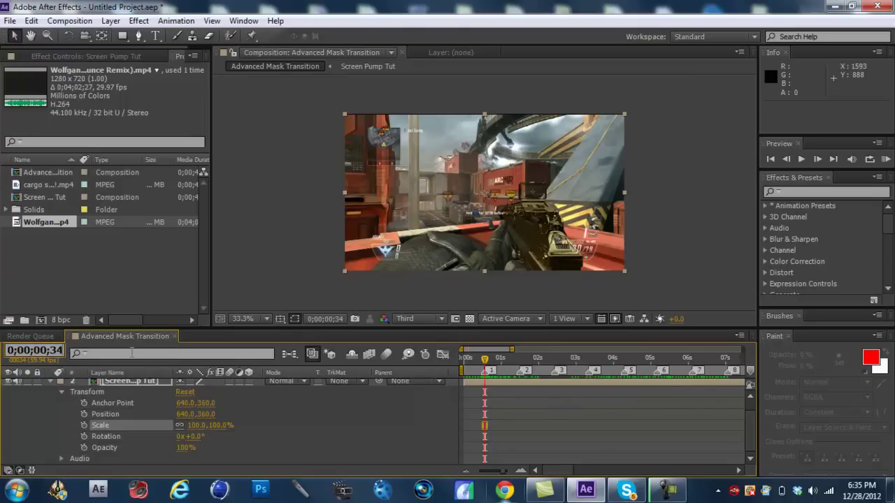
key(Return)
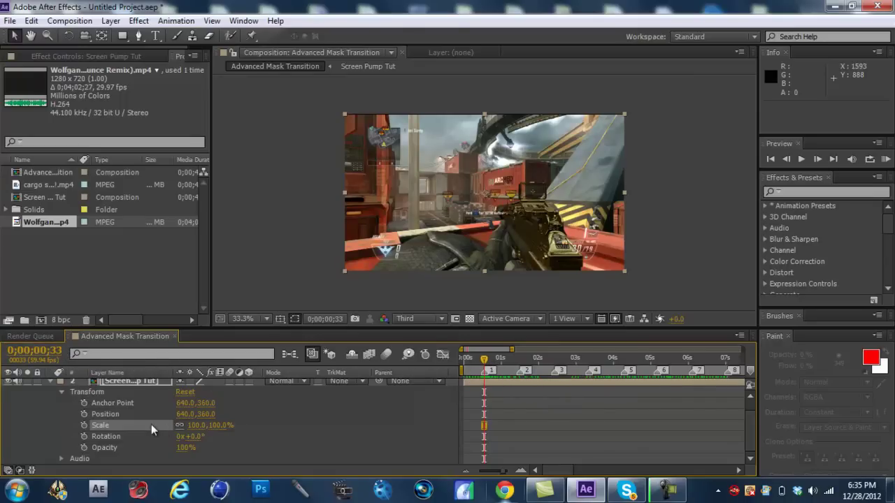
key(Page_Down)
click(218, 425)
text(115)
key(Return)
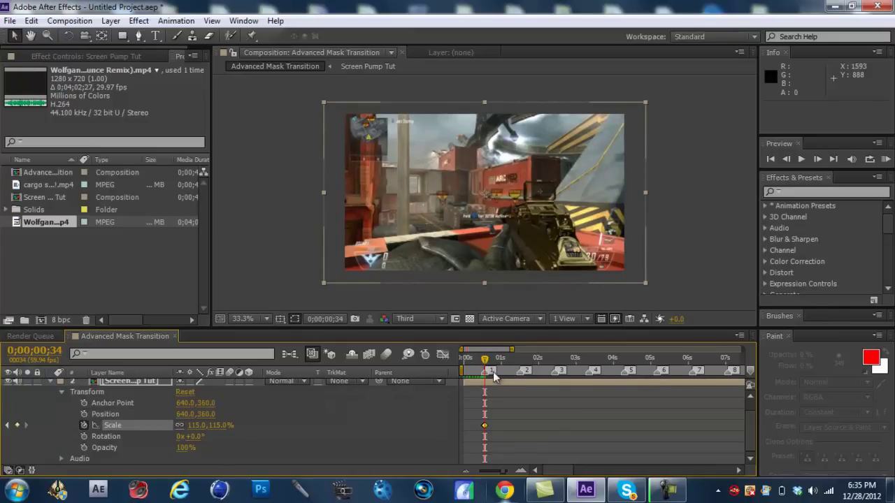
Step: Add a 100% Scale keyframe at 0;00;01;29, one frame before composition marker 2
drag(490, 360, 507, 362)
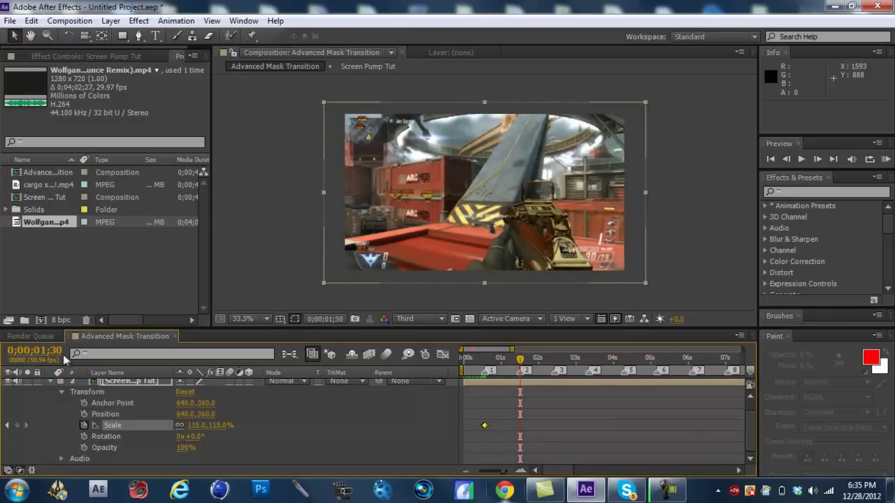
click(35, 351)
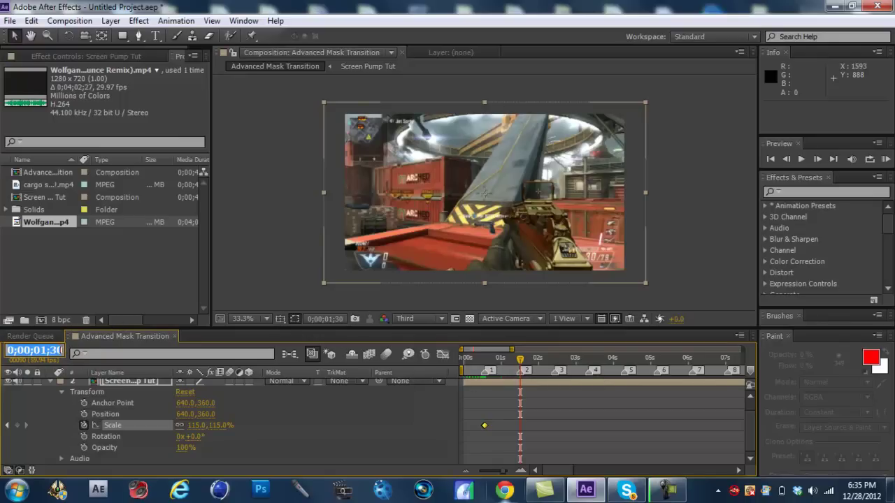
click(59, 351)
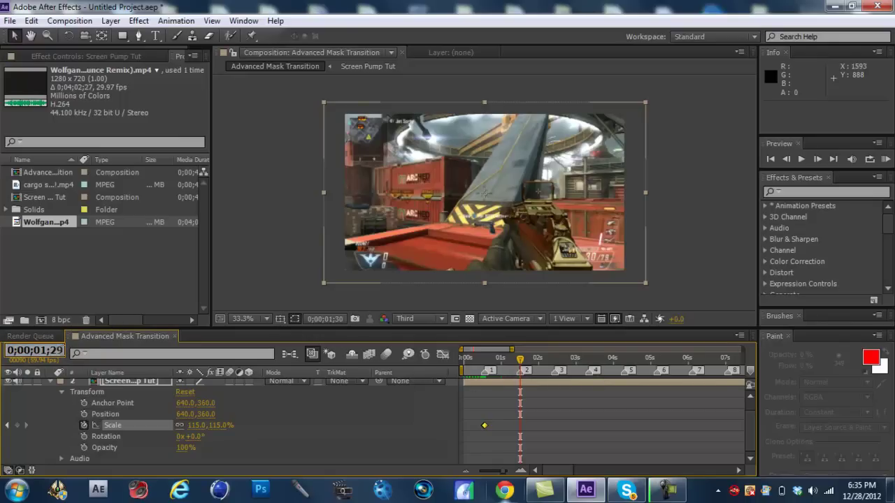
key(Return)
click(218, 425)
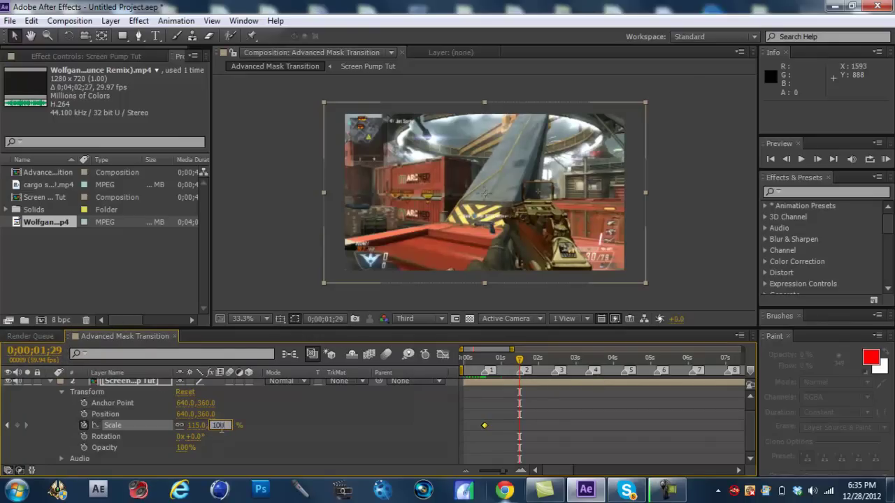
text(100)
key(Return)
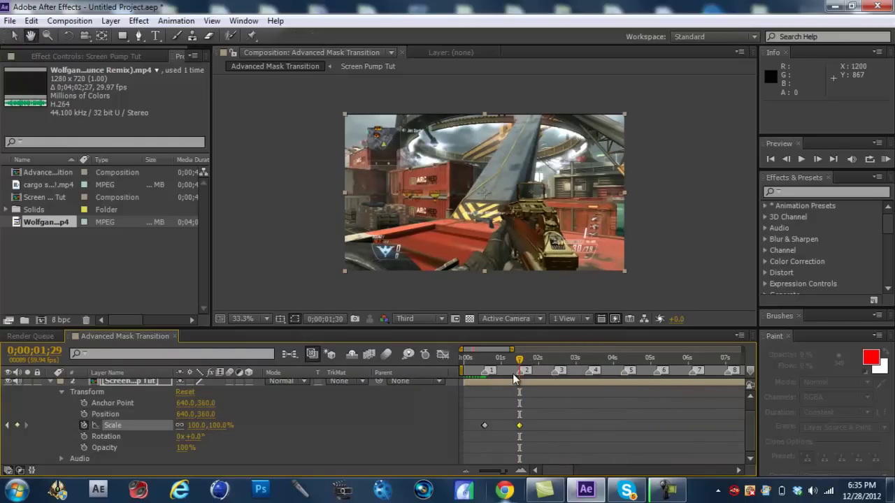
Step: Advance one frame to marker 2 at 0;00;01;30 and set the layer's Scale to 115%
key(Page_Down)
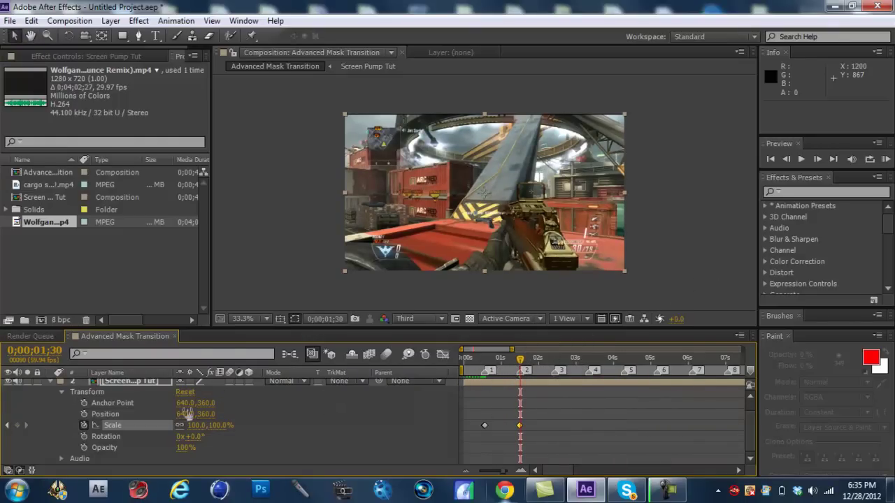
click(222, 427)
text(115)
key(Return)
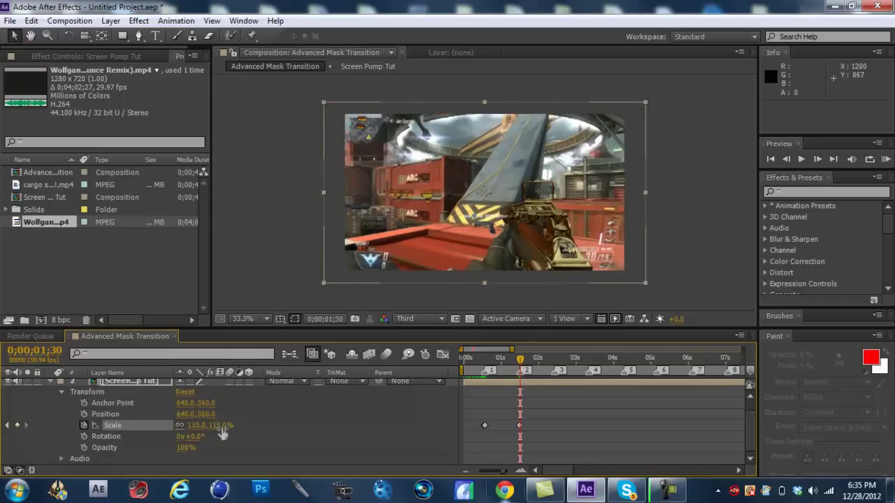
Step: Go to 0;00;02;25, one frame before composition marker 3, and set the layer's Scale to 100%
click(554, 359)
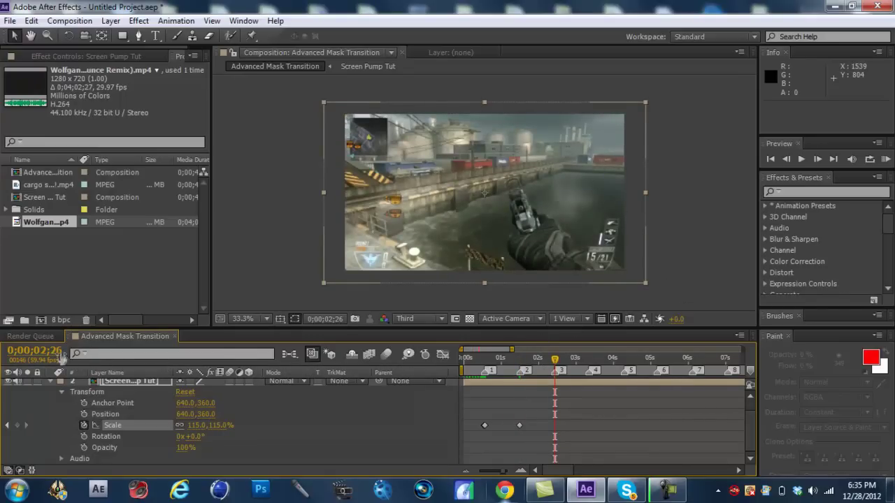
click(35, 349)
click(61, 350)
text(5)
key(Return)
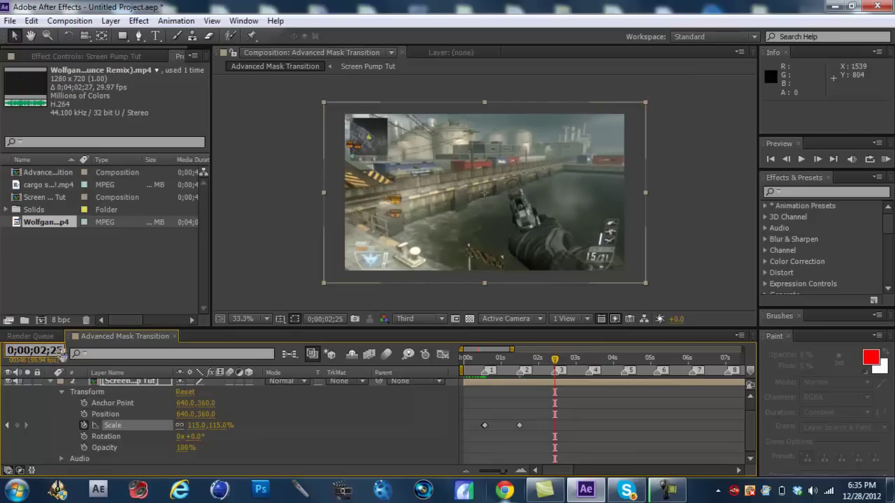
click(220, 425)
text(100)
key(Return)
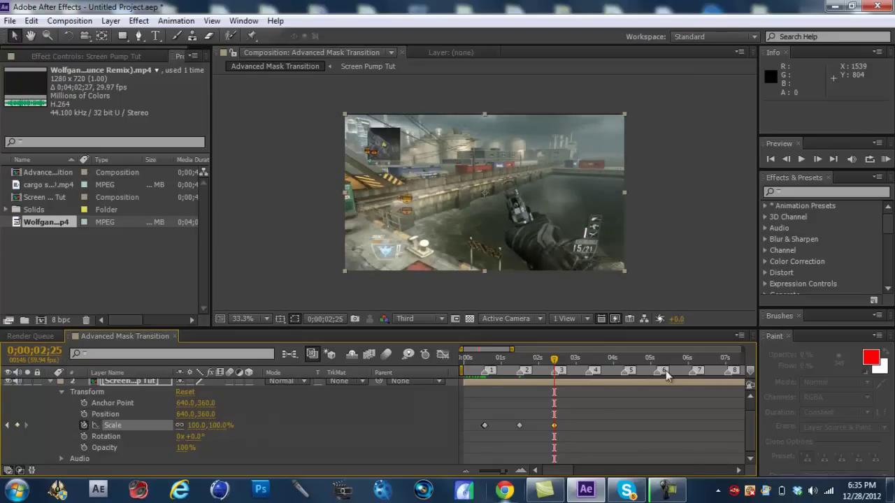
Step: Set the layer's Scale to 115% on marker 3 at 0;00;02;26
click(625, 366)
click(589, 363)
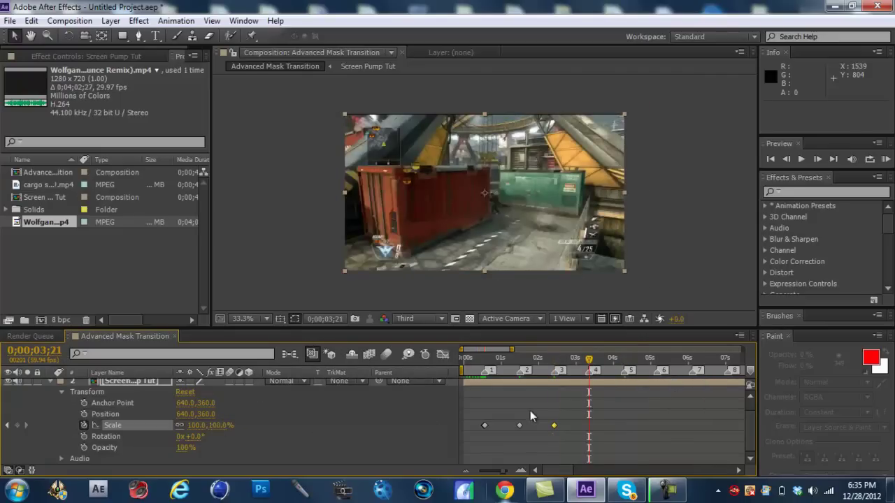
key(j)
click(217, 425)
text(115)
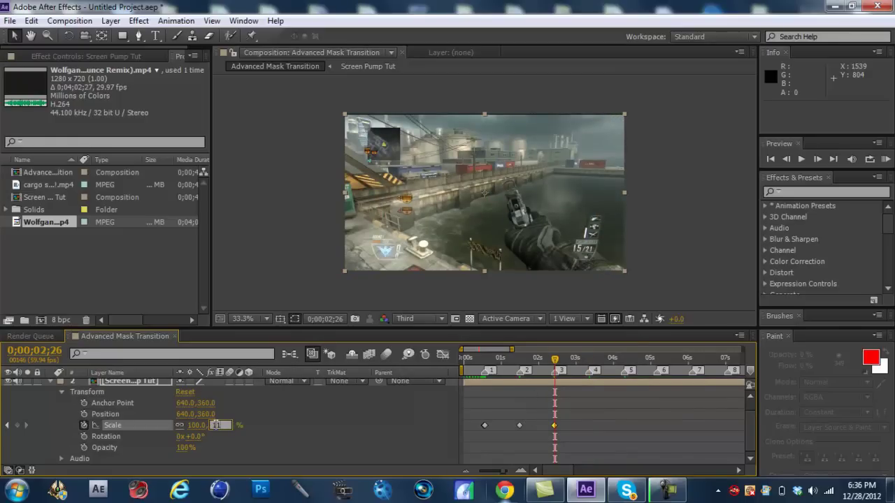
key(Return)
Step: Move to 0;00;03;20, one frame before composition marker 4, and set the layer's Scale to 100%
key(k)
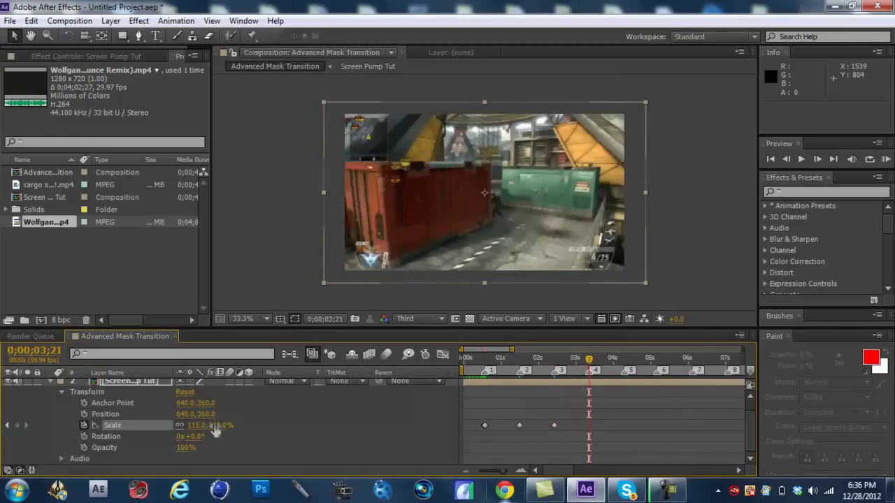
click(28, 337)
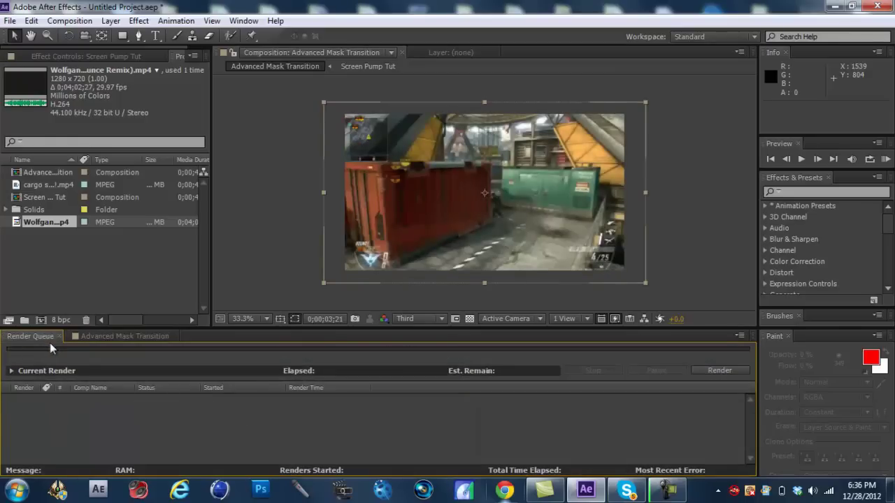
click(96, 339)
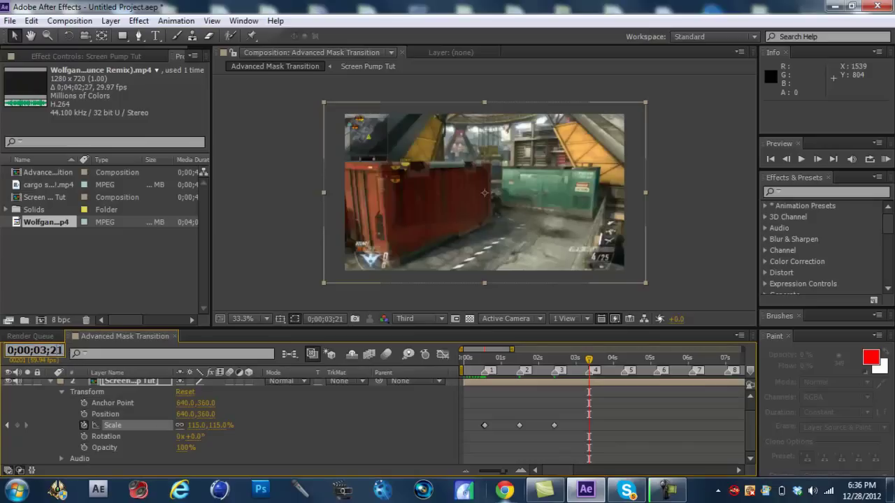
key(Return)
click(220, 425)
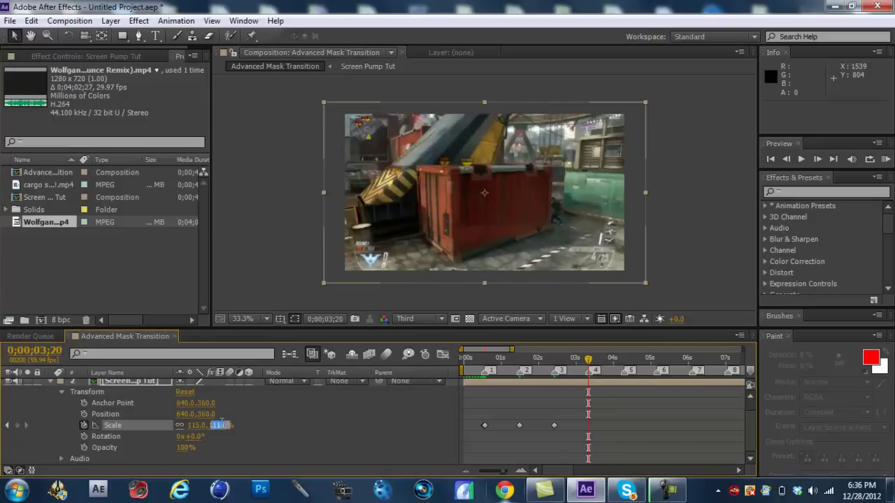
text(100)
key(Return)
Step: Advance one frame to 0;00;03;21 and keyframe the layer's Scale at 115%
key(Page_Down)
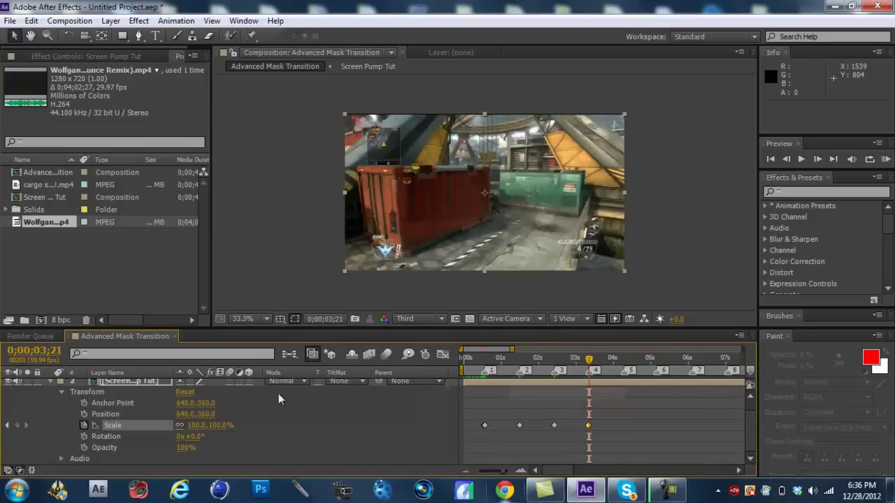
click(216, 425)
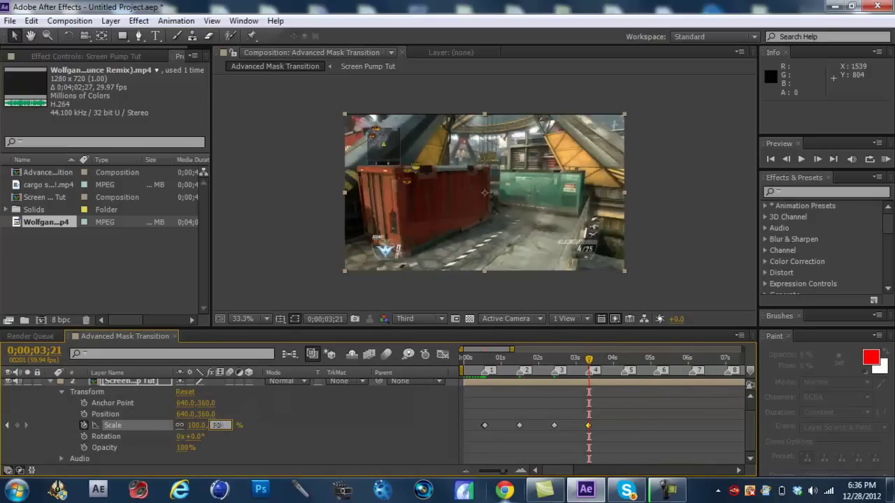
text(115)
key(Return)
Step: Around composition marker 5, keyframe the layer's Scale at 100% at 0;00;04;18 and at 115% at 0;00;04;19
click(624, 358)
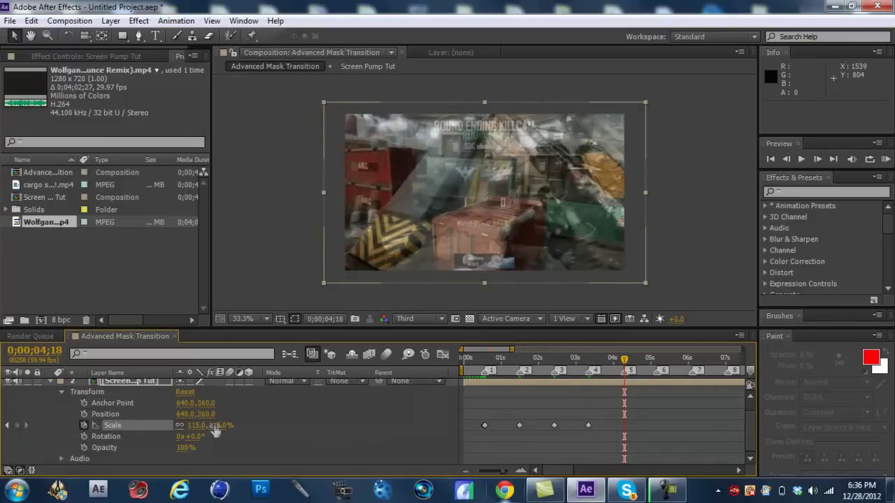
click(217, 425)
text(100)
key(Return)
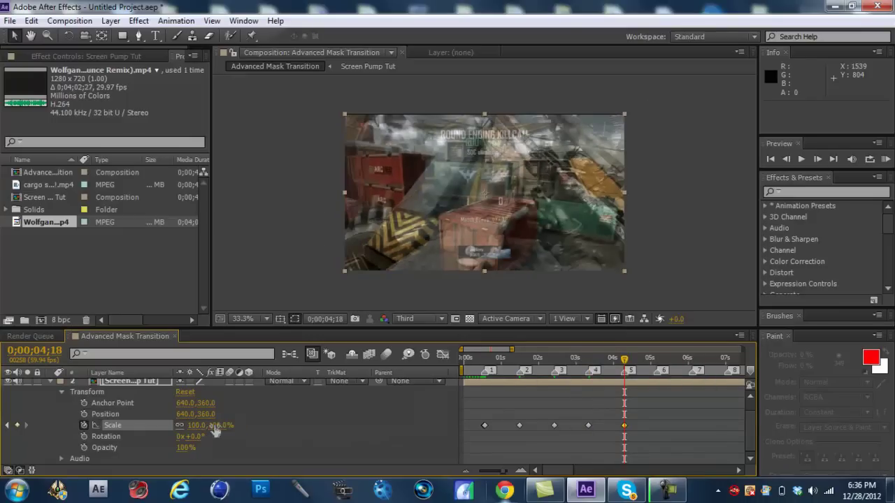
key(Page_Down)
click(217, 426)
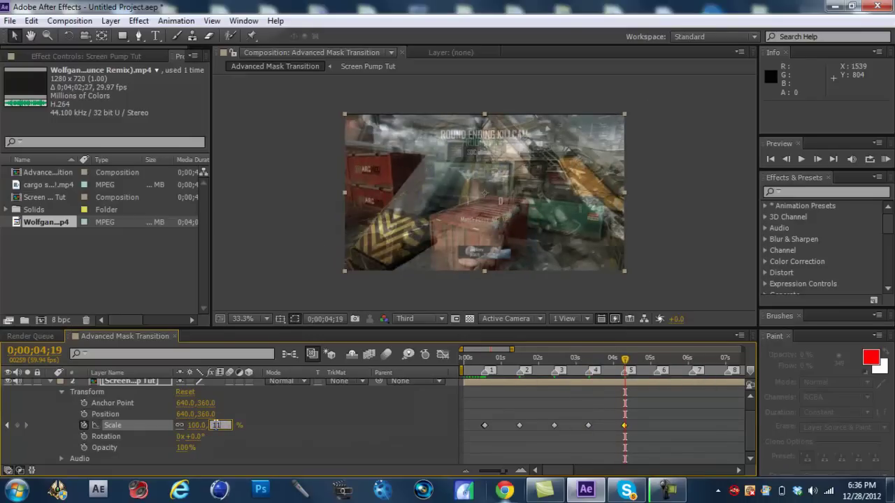
text(115)
key(Return)
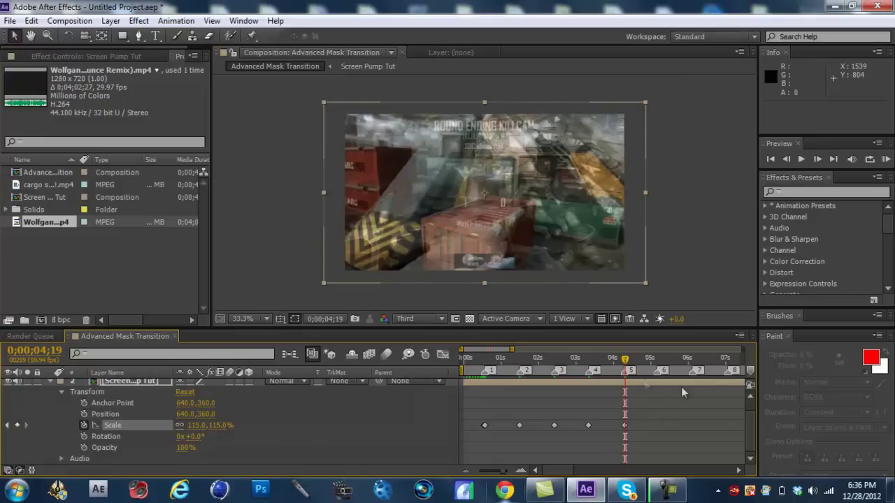
Step: Add a 100% Scale keyframe at 0;00;05;09, one frame before composition marker 6
drag(650, 367, 656, 365)
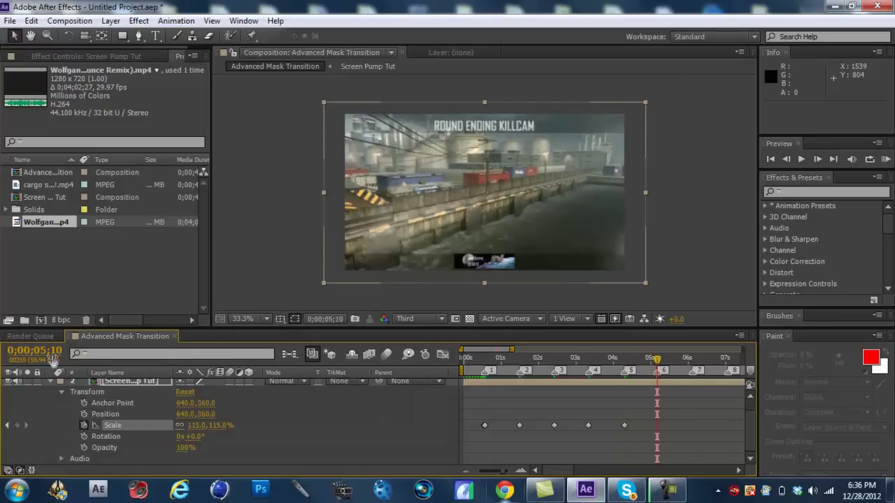
click(59, 350)
click(63, 350)
key(Page_Up)
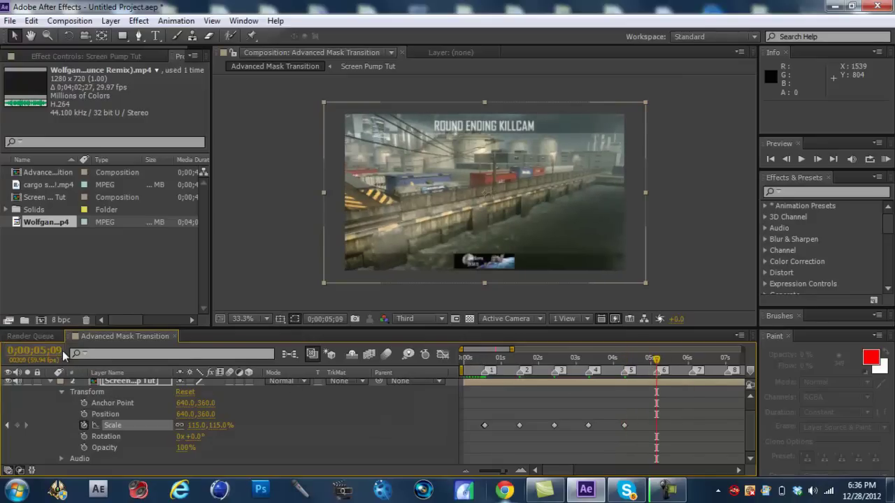
click(218, 425)
text(100)
key(Return)
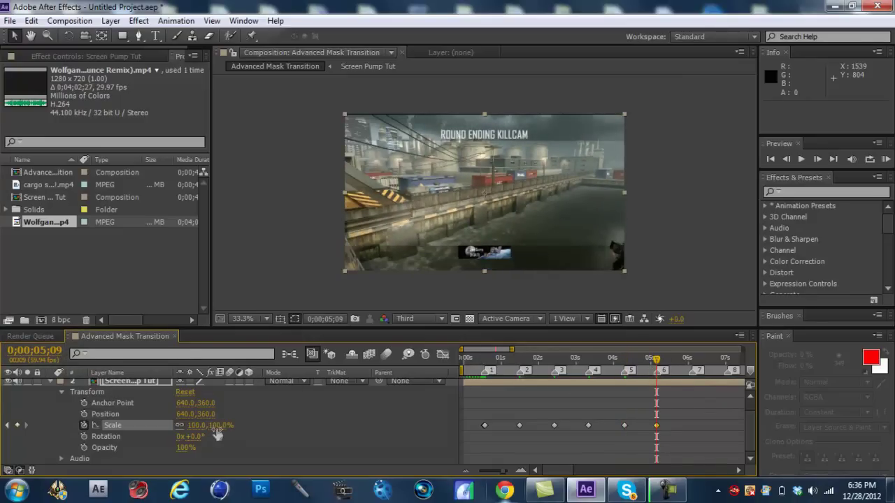
Step: Advance one frame to 0;00;05;10 and set the layer's Scale to 115%
key(Page_Down)
click(218, 426)
text(115)
key(Return)
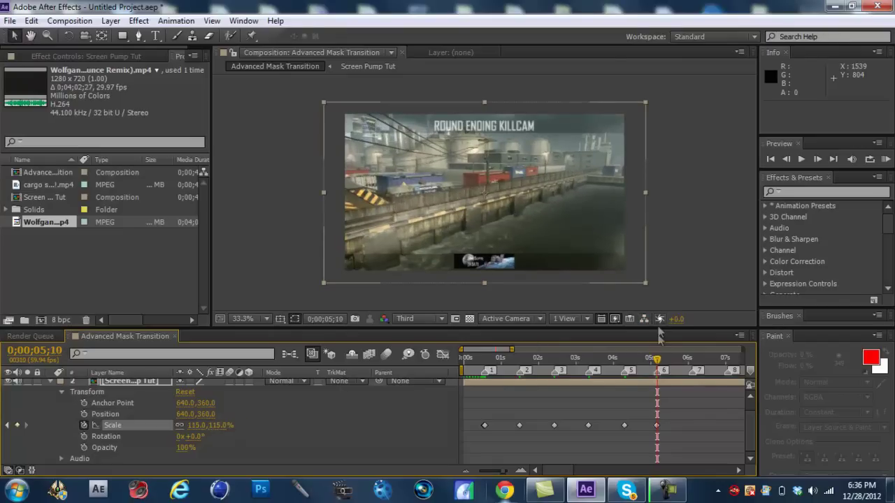
Step: Around composition marker 7, keyframe the layer's Scale at 100% one frame before the beat and at 115% on the following frame
key(7)
click(62, 352)
click(62, 352)
key(Page_Up)
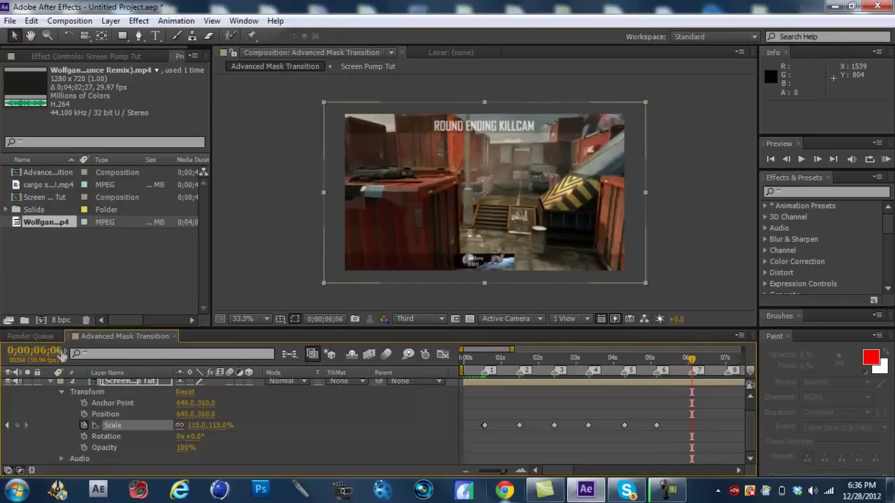
click(218, 426)
text(100)
key(Return)
key(Page_Down)
click(219, 426)
text(115)
key(Return)
Step: Around composition marker 8, keyframe the layer's Scale at 100% one frame before the beat and at 115% at 0;00;07;04
key(8)
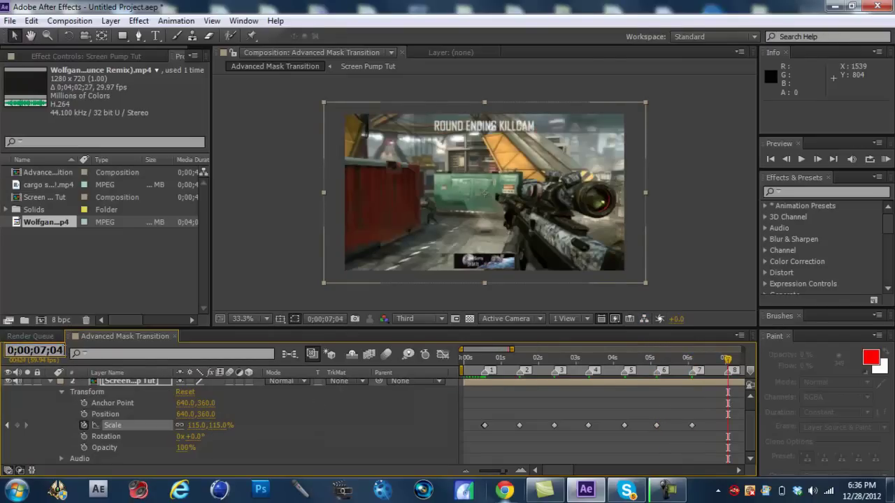
click(218, 425)
text(100)
key(Return)
drag(554, 470, 582, 471)
click(218, 425)
text(115)
key(Return)
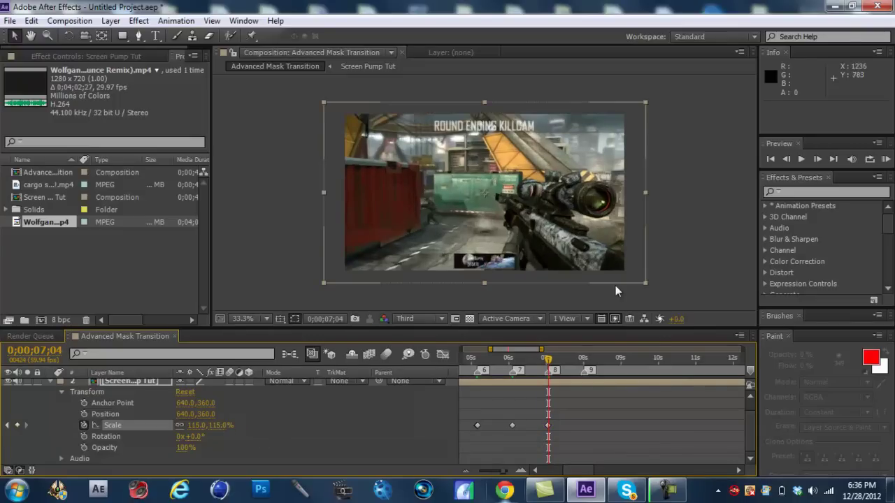
Step: Around composition marker 9, keyframe the layer's Scale at 100% at 0;00;08;00 and at 115% at 0;00;08;01
drag(548, 362, 584, 363)
key(Page_Down)
key(Page_Up)
click(220, 425)
text(100)
key(Return)
key(Page_Down)
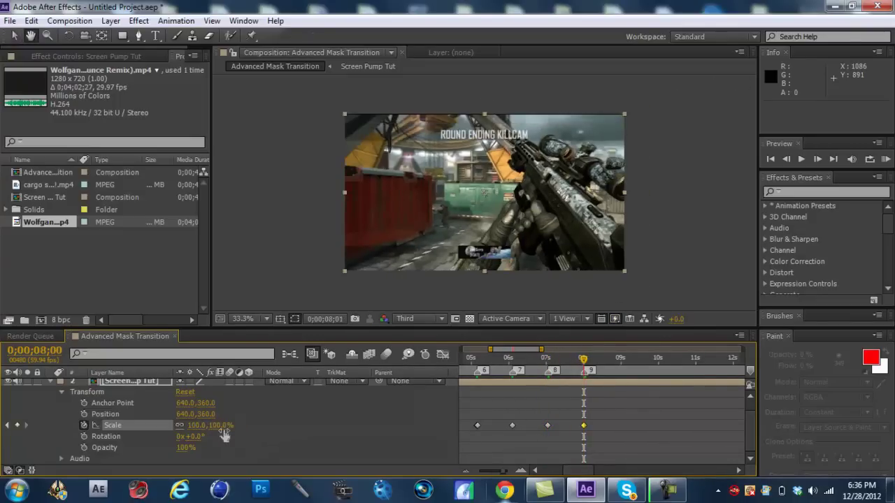
key(Page_Down)
click(210, 425)
text(115)
key(Return)
Step: Go to 0;00;10;01 and add a closing Scale keyframe of 100% to the layer
click(55, 350)
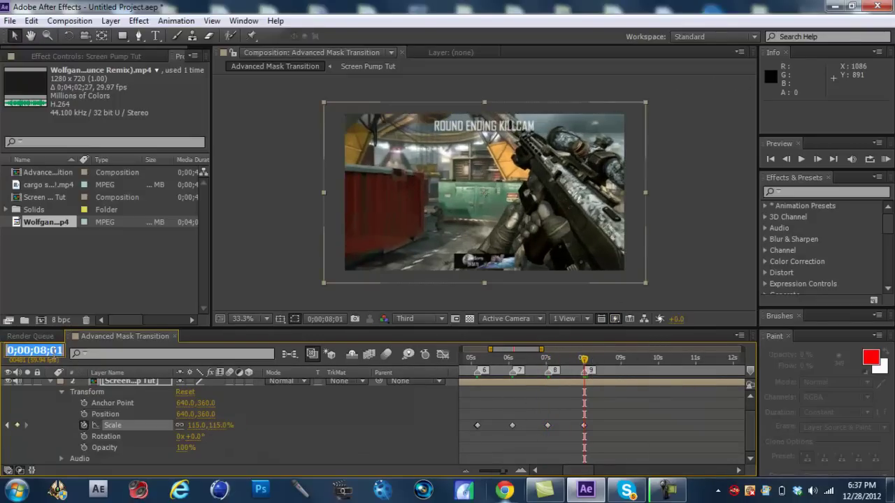
click(45, 351)
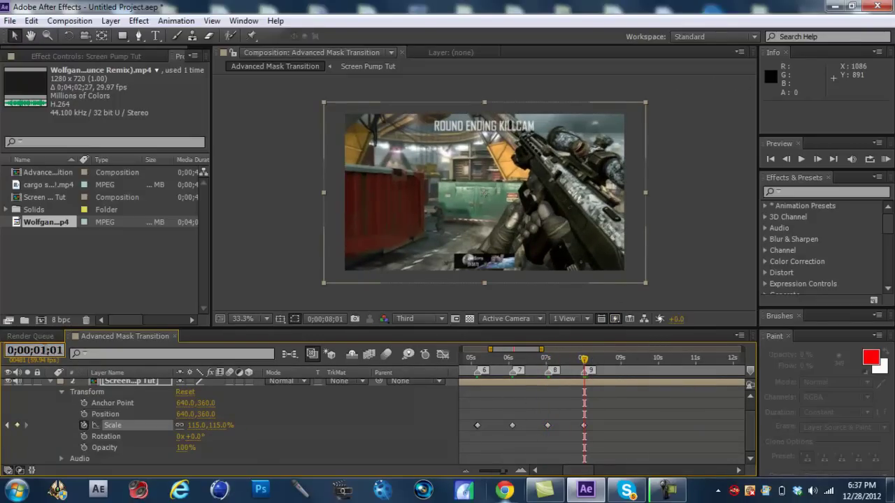
key(Return)
click(218, 425)
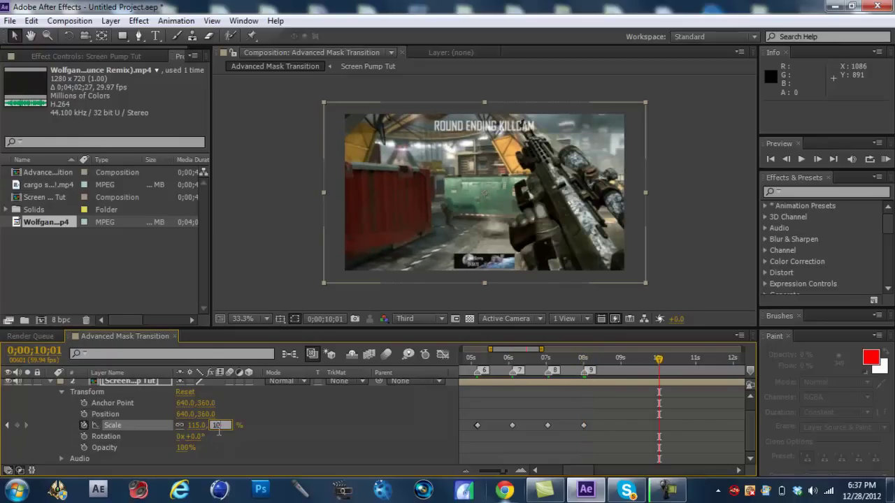
text(100)
key(Return)
Step: Scrub through the keyframed section of the composition to review the screen pump, and dismiss the low battery notification
drag(497, 477, 483, 474)
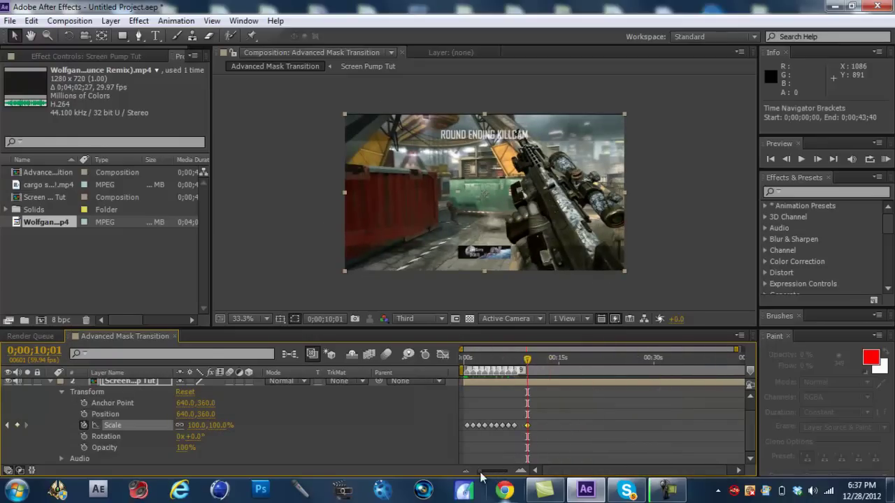
drag(467, 367, 497, 359)
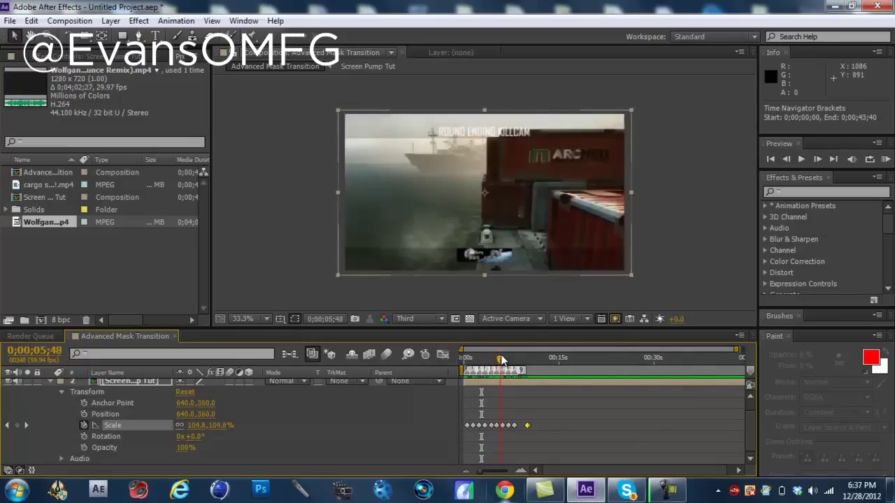
mouse_move(502, 359)
mouse_down()
mouse_move(481, 359)
mouse_move(492, 360)
mouse_up()
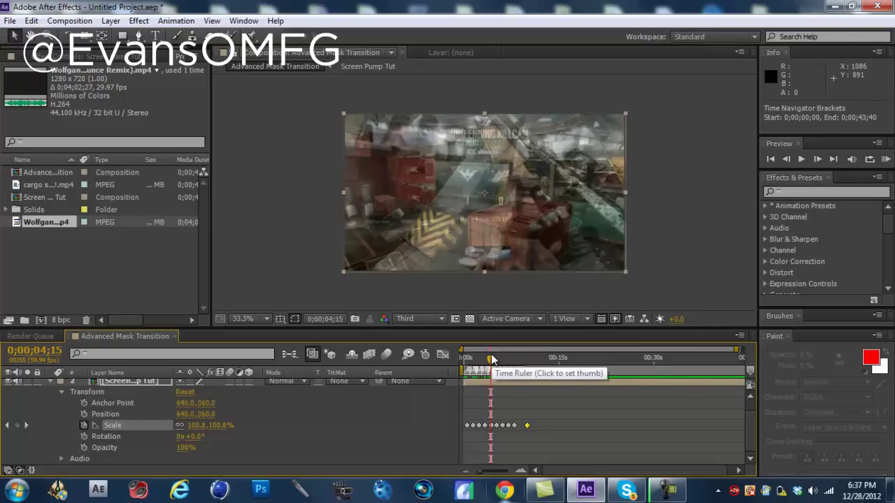
drag(492, 359, 476, 361)
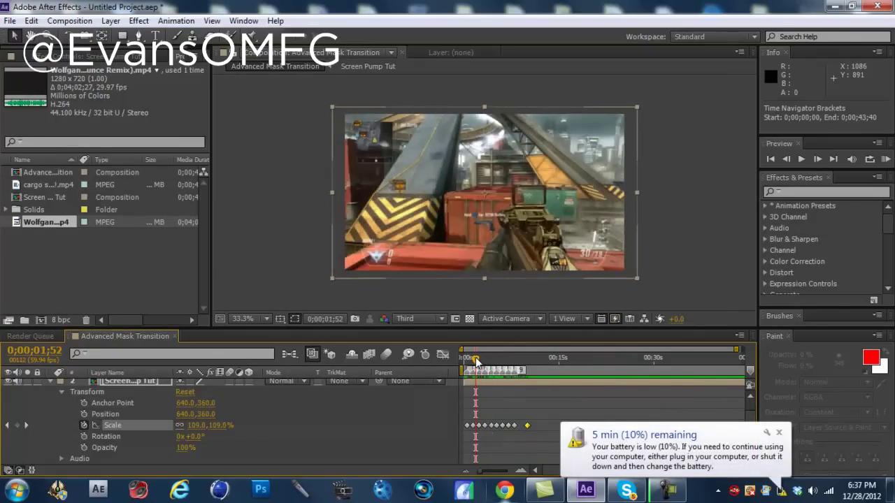
click(779, 435)
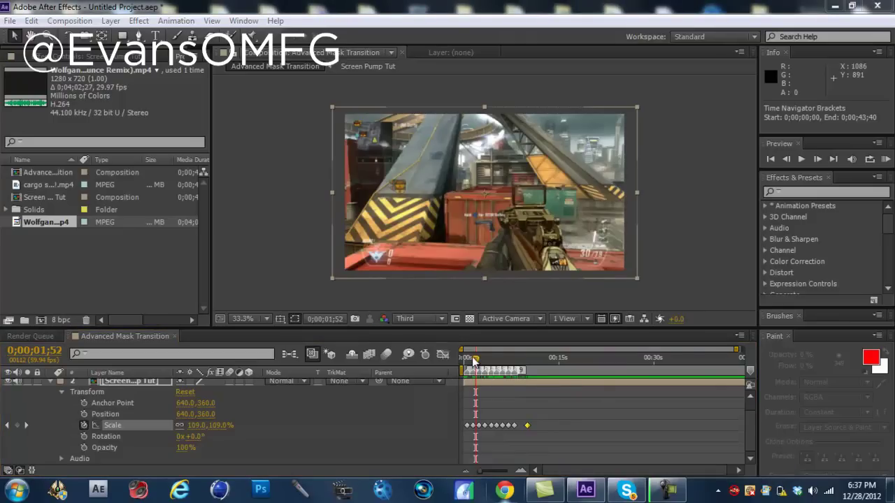